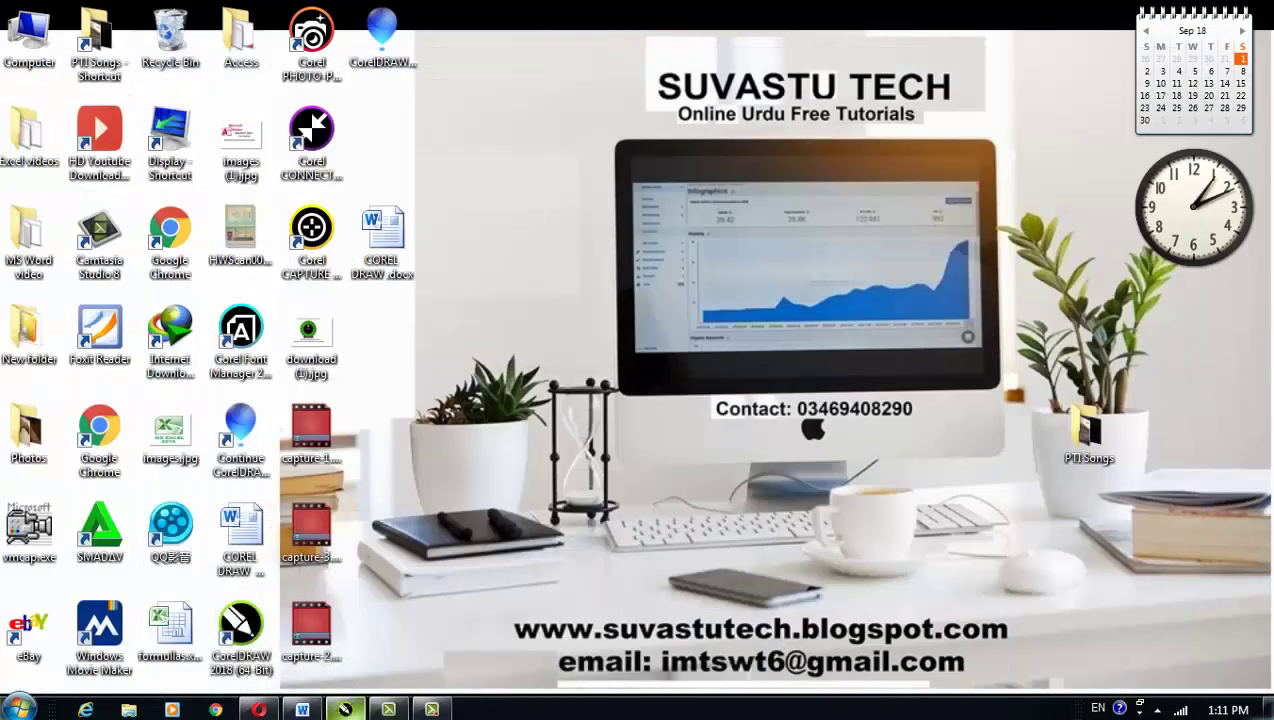
# - Switch from Word to the CorelDRAW 2018 window showing the blank Untitled-1 page
pyautogui.click(345, 709)
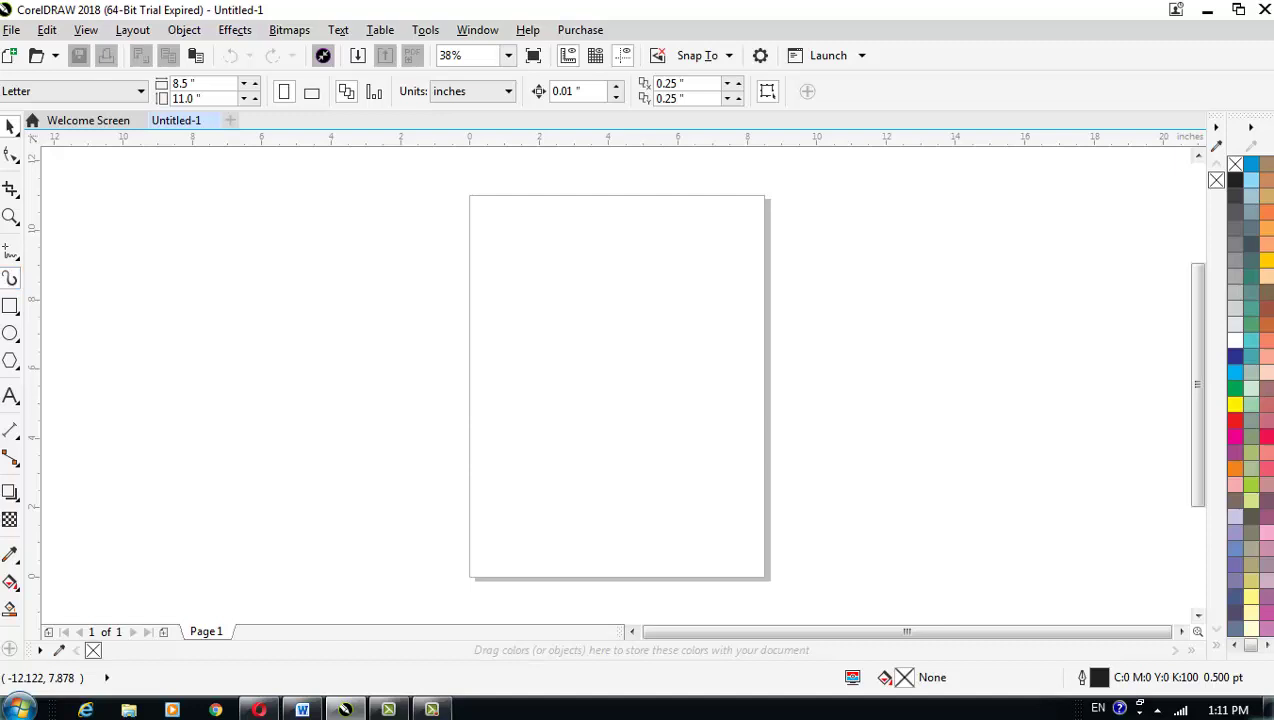
# - Select the Artistic Media tool in Preset mode, check smoothing, and begin editing the stroke width
pyautogui.click(10, 278)
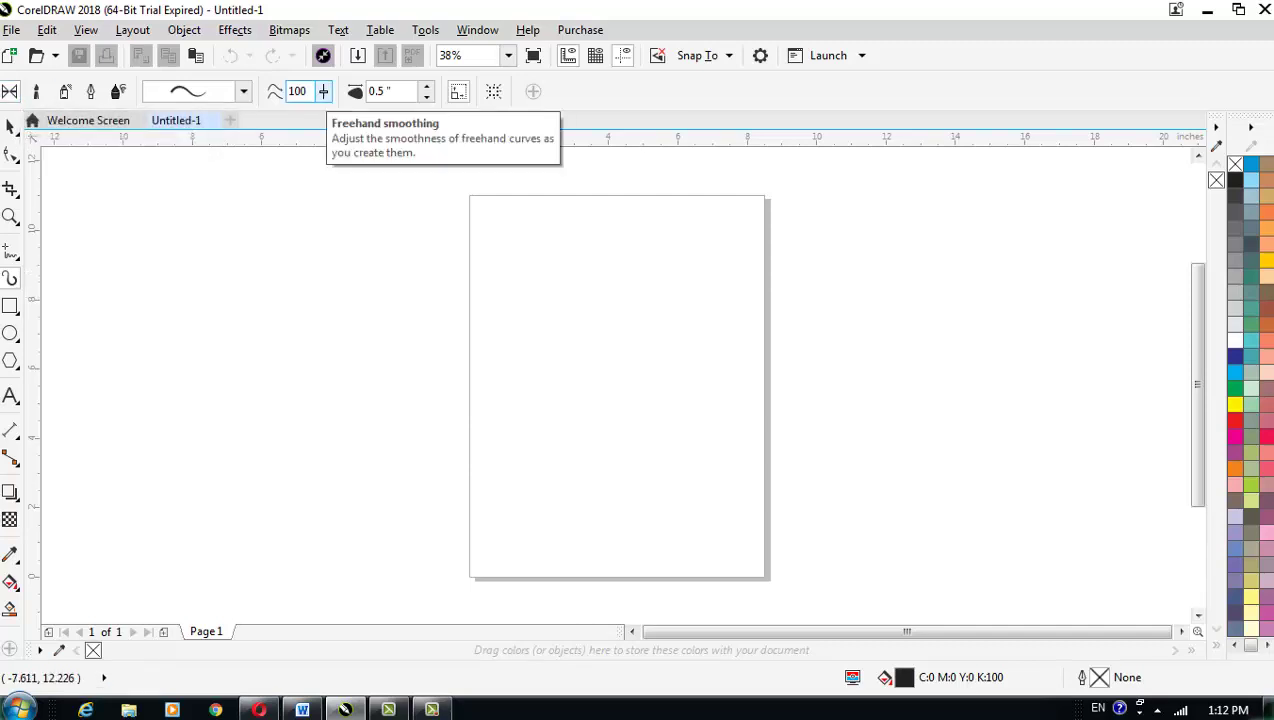
pyautogui.click(323, 91)
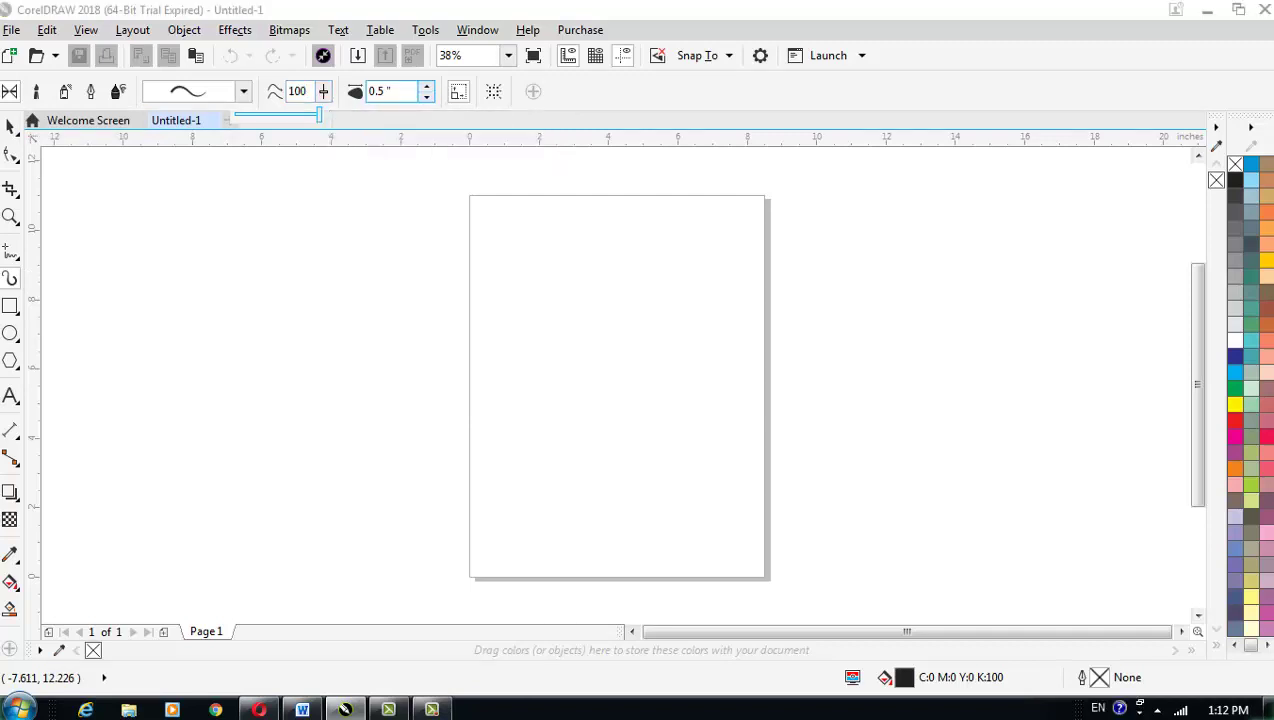
pyautogui.click(390, 91)
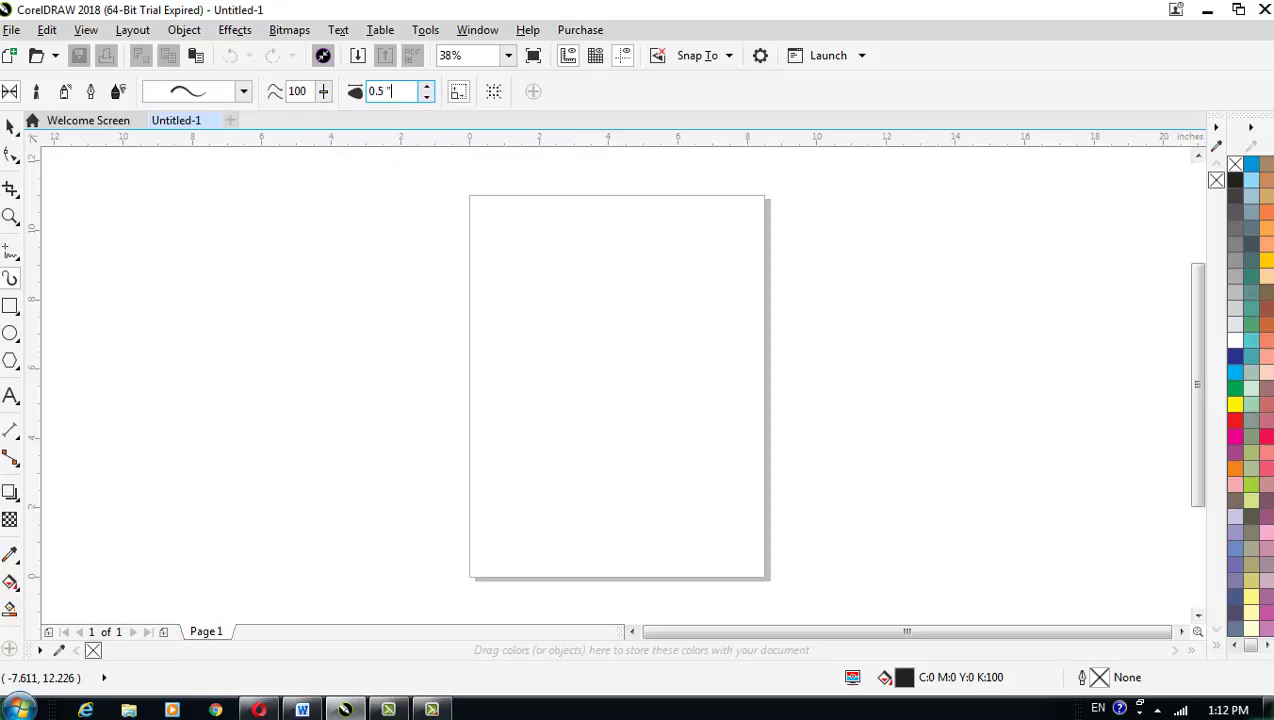
# - Set the stroke width to 2.0" and draw one curving black preset stroke across the page
pyautogui.doubleClick(380, 91)
pyautogui.write('2')
pyautogui.moveTo(262, 252); pyautogui.dragTo(216, 345)
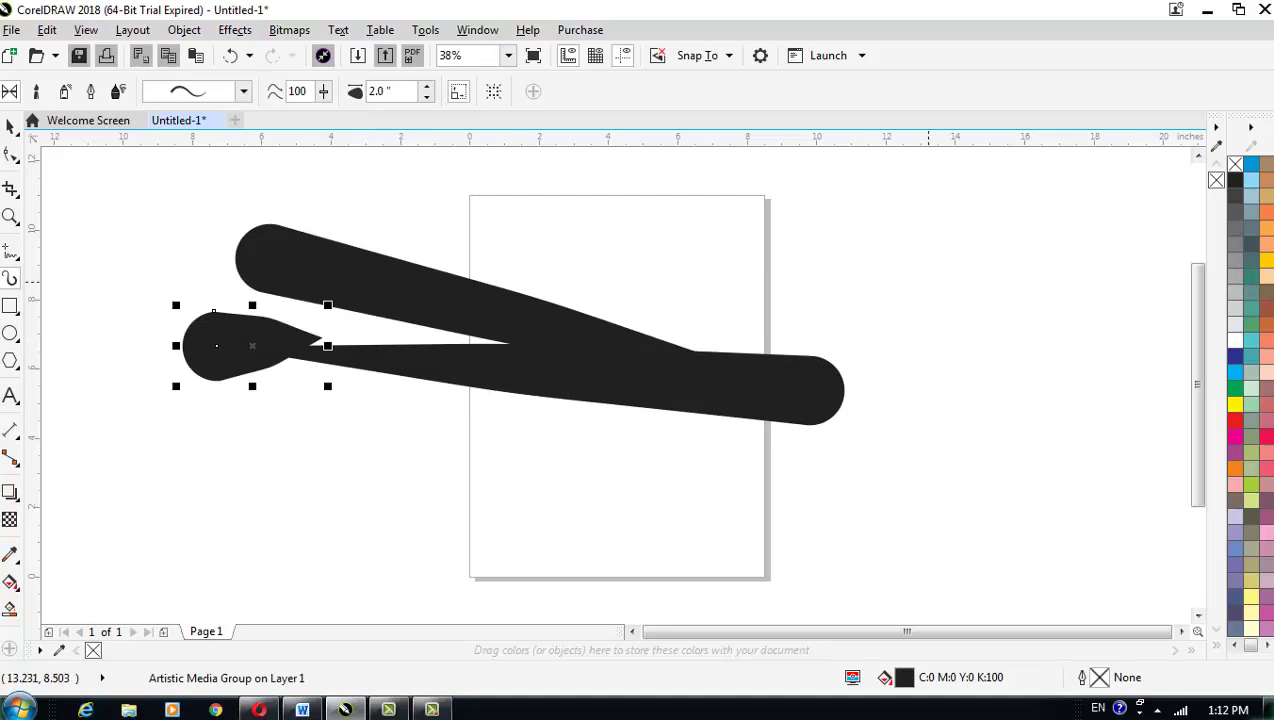
pyautogui.press('Delete')
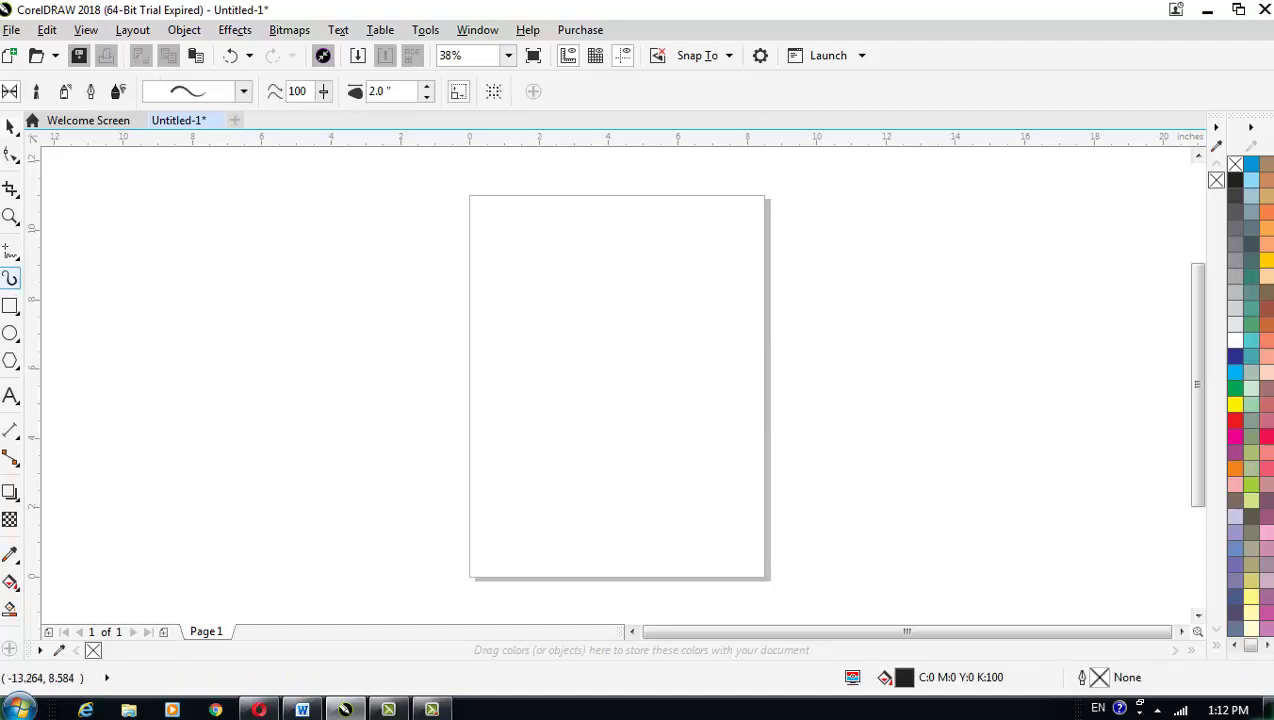
pyautogui.moveTo(195, 298); pyautogui.dragTo(741, 357)
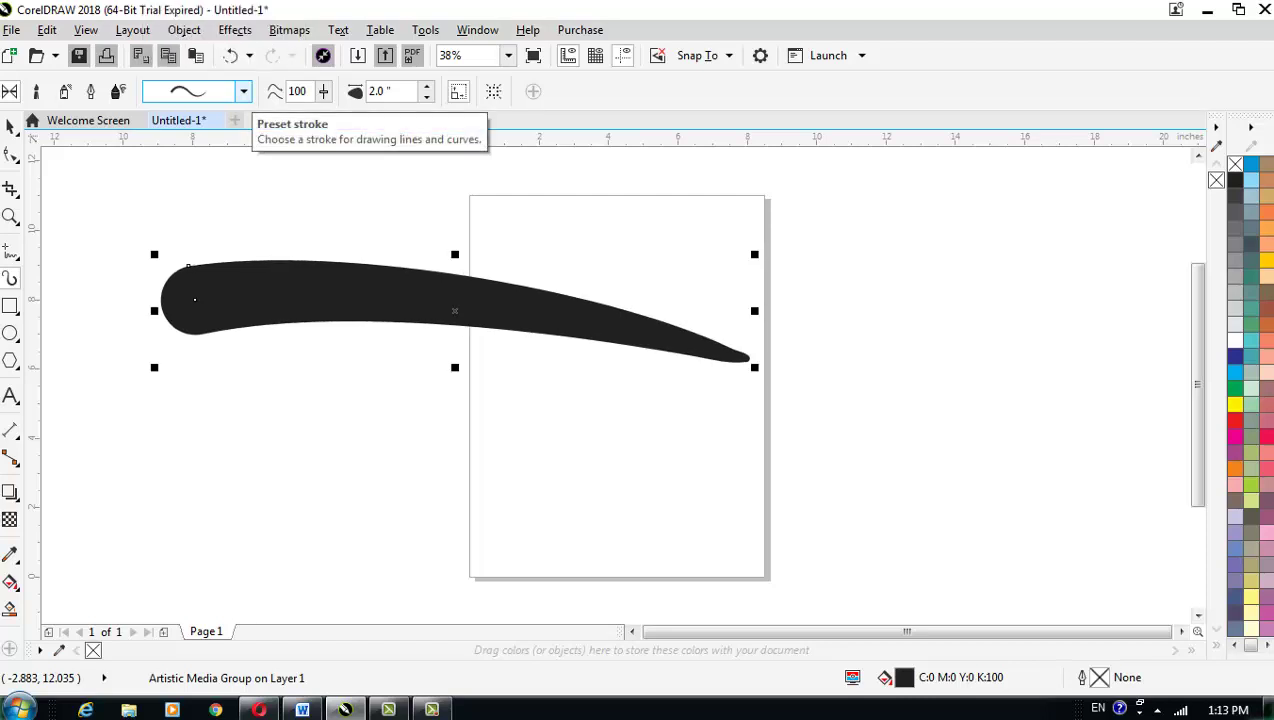
# - Apply a flat-ended wedge preset to the stroke and draw a second tapered stroke beneath it
pyautogui.click(243, 91)
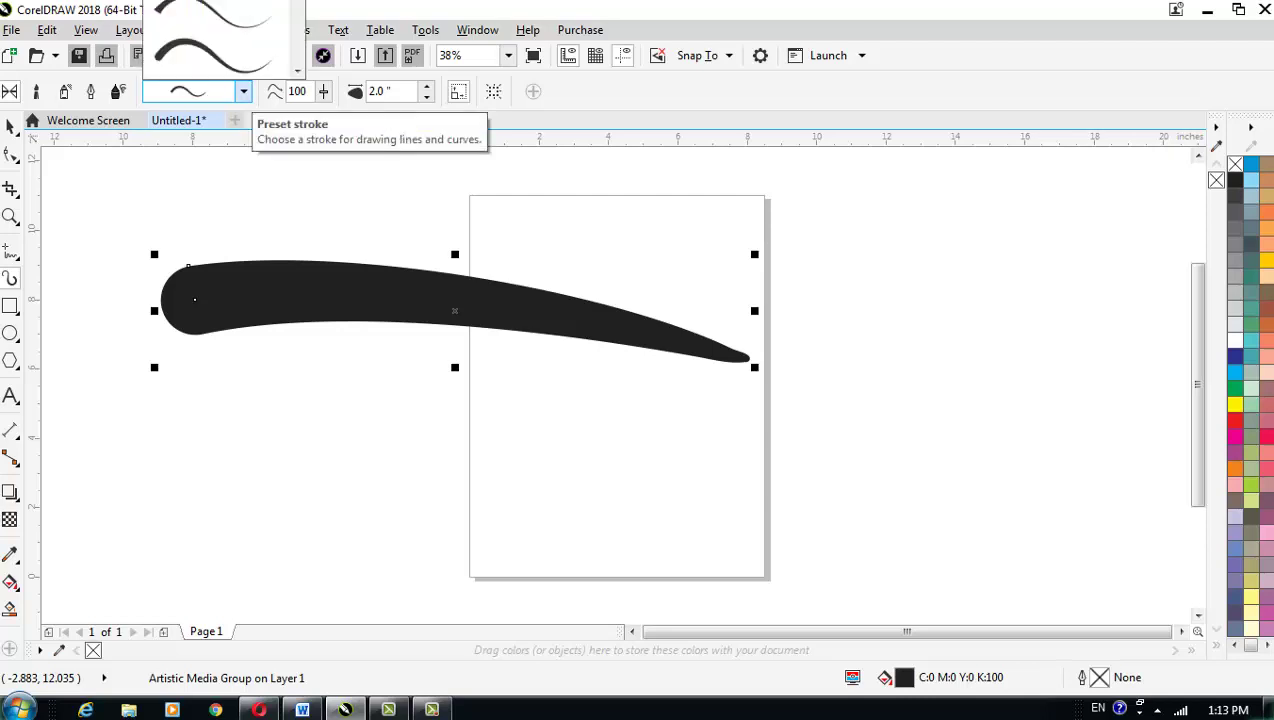
pyautogui.scroll(-1, 220, 40)
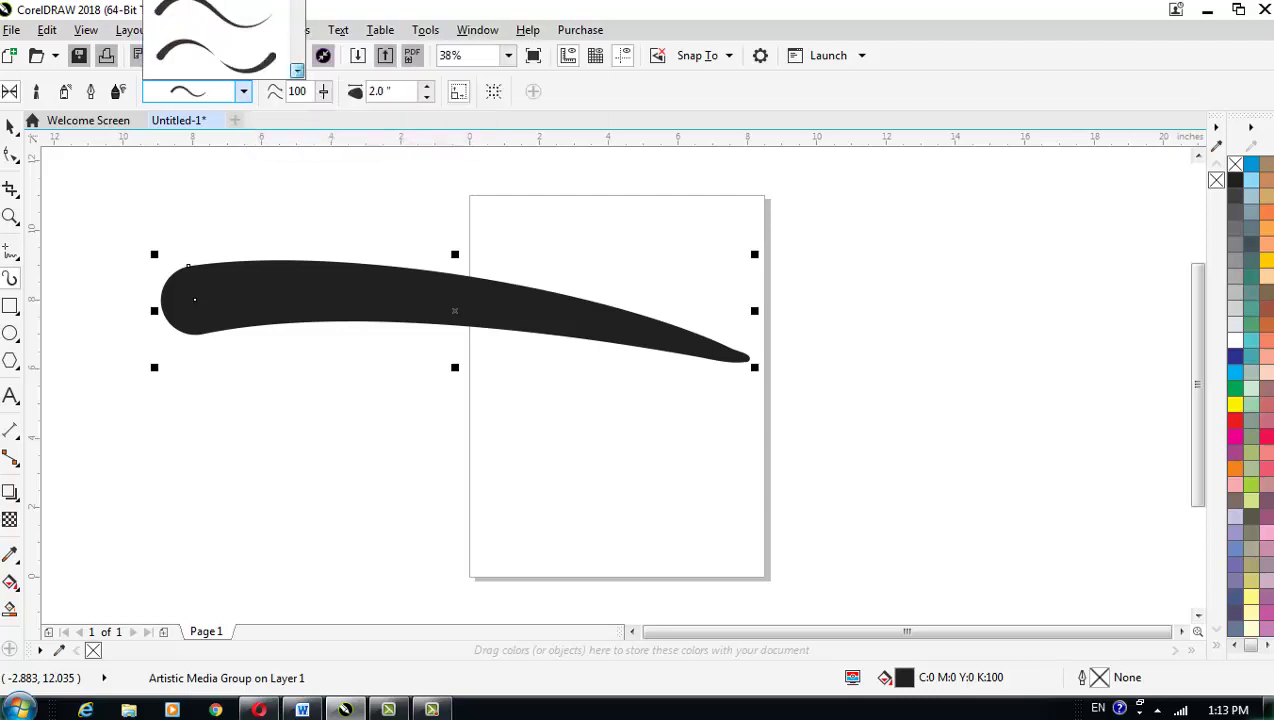
pyautogui.scroll(-1, 220, 40)
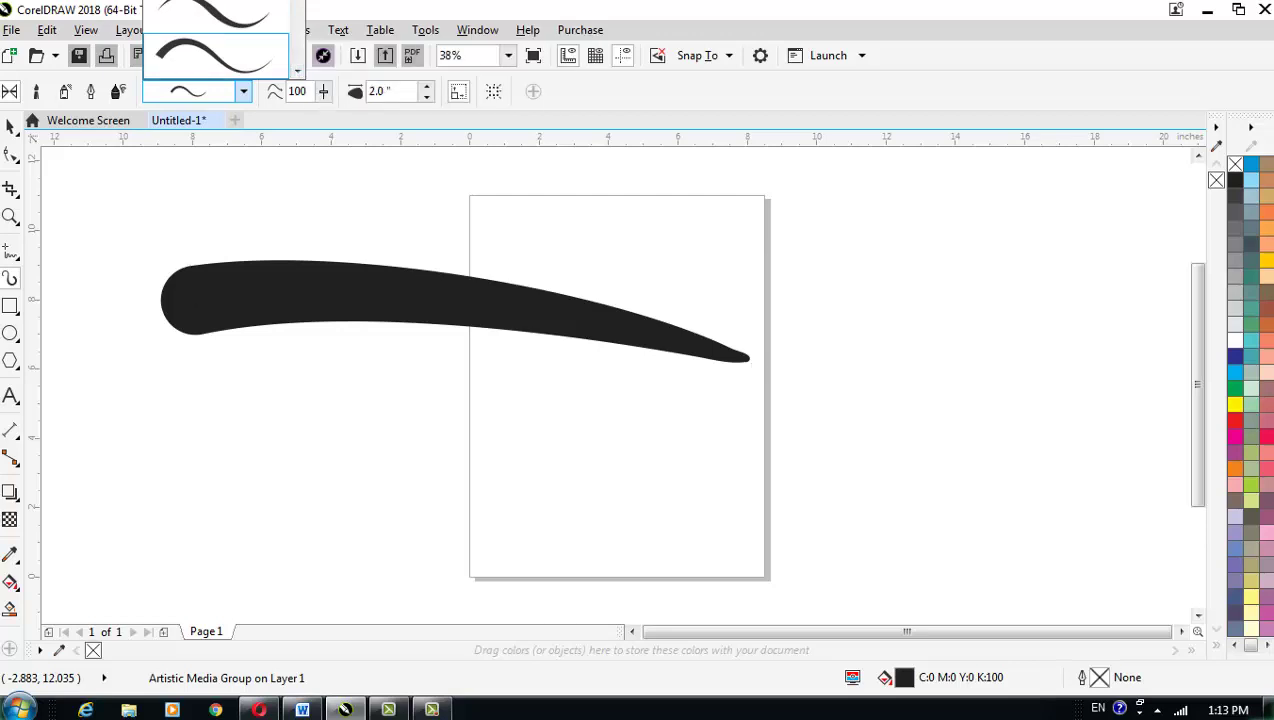
pyautogui.click(215, 55)
pyautogui.moveTo(237, 394); pyautogui.dragTo(755, 478)
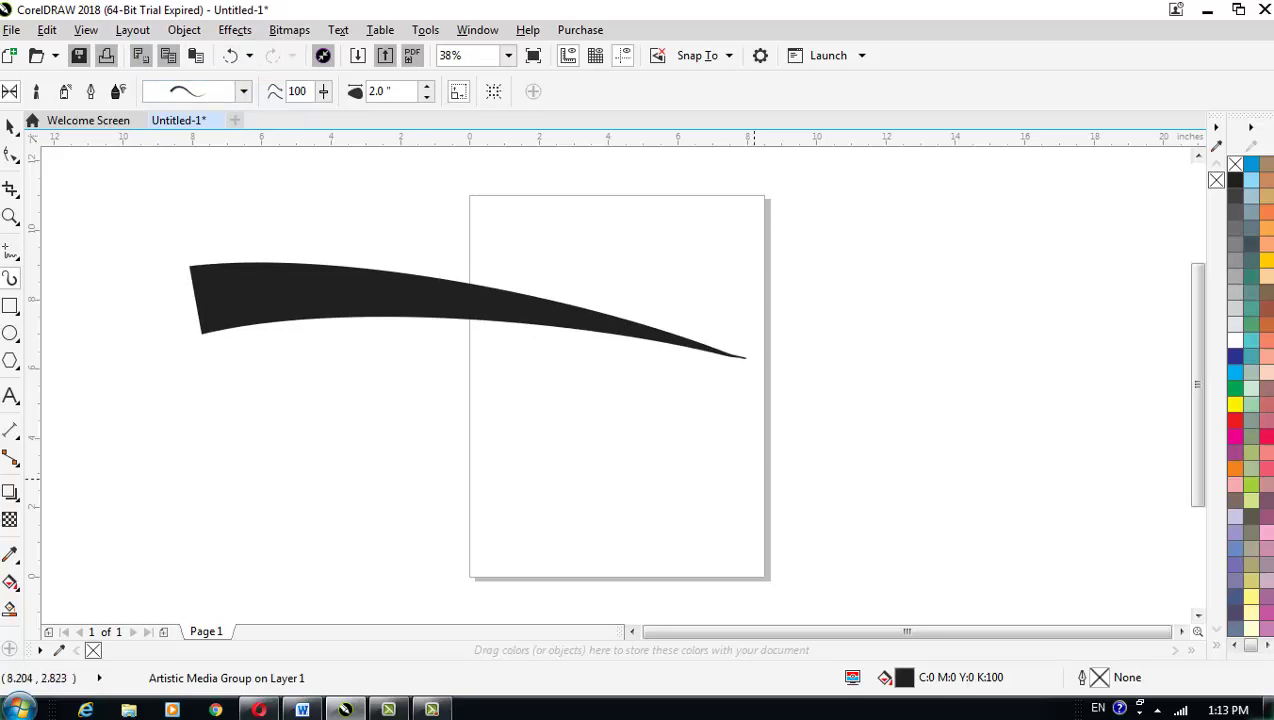
pyautogui.moveTo(205, 405); pyautogui.dragTo(750, 478)
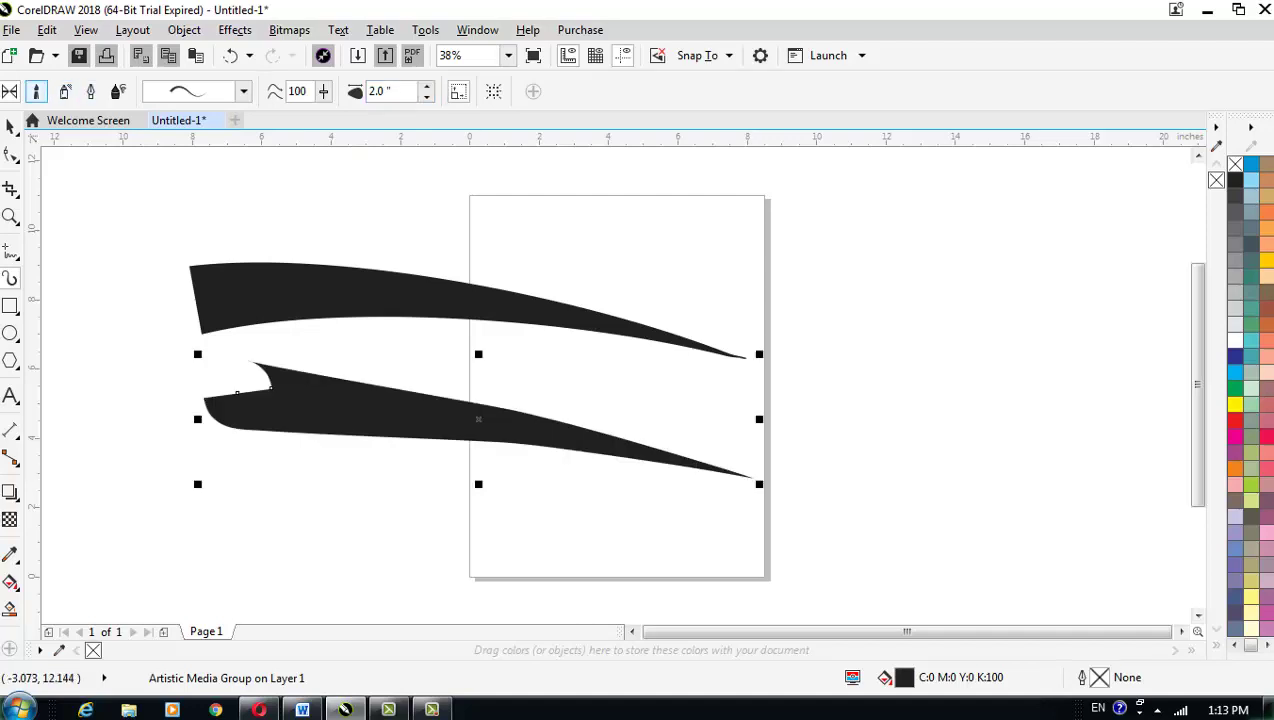
# - Switch to Brush mode and choose a thick jagged brush stroke style
pyautogui.press('Escape')
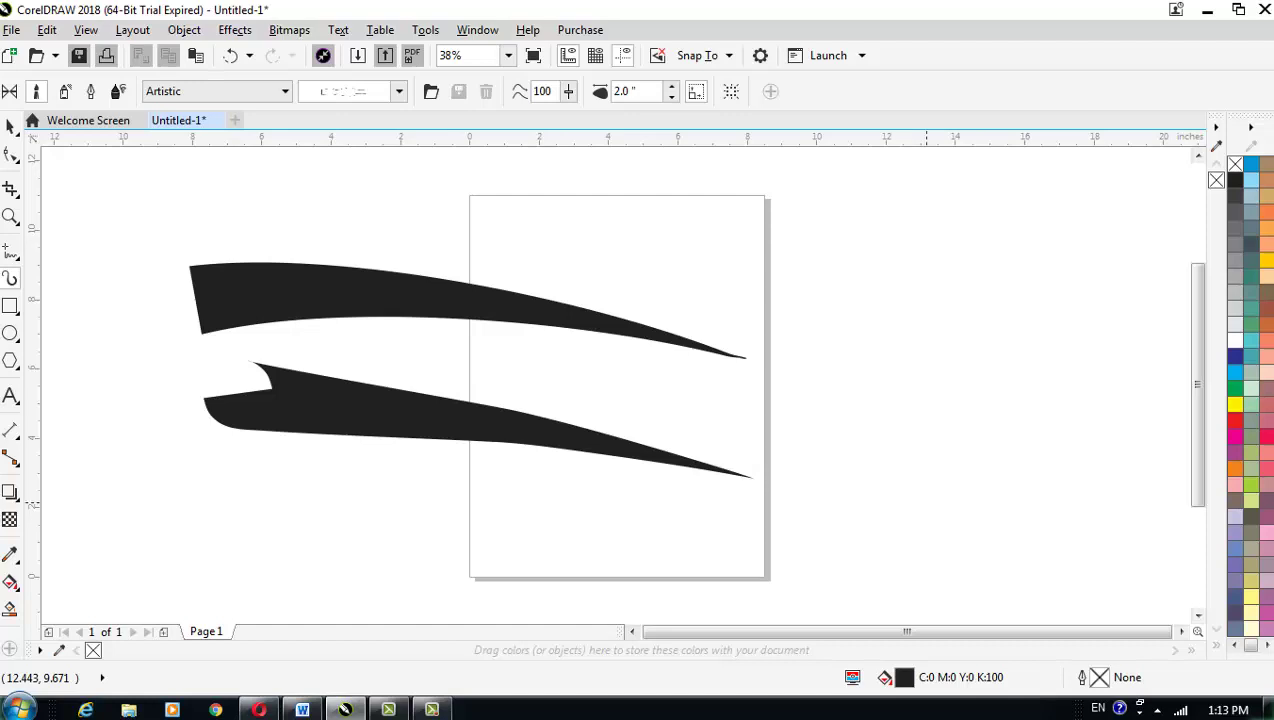
pyautogui.hotkey('ctrl', 'v')
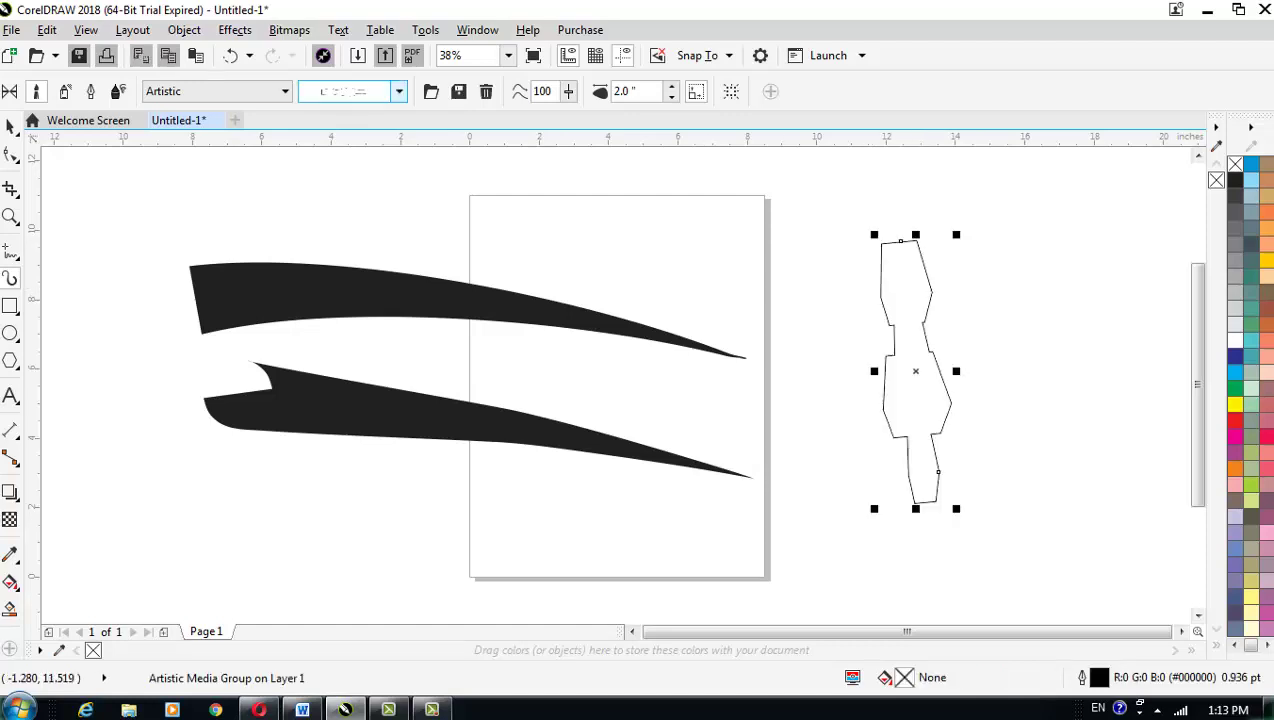
pyautogui.click(358, 91)
pyautogui.scroll(-3, 443, 70)
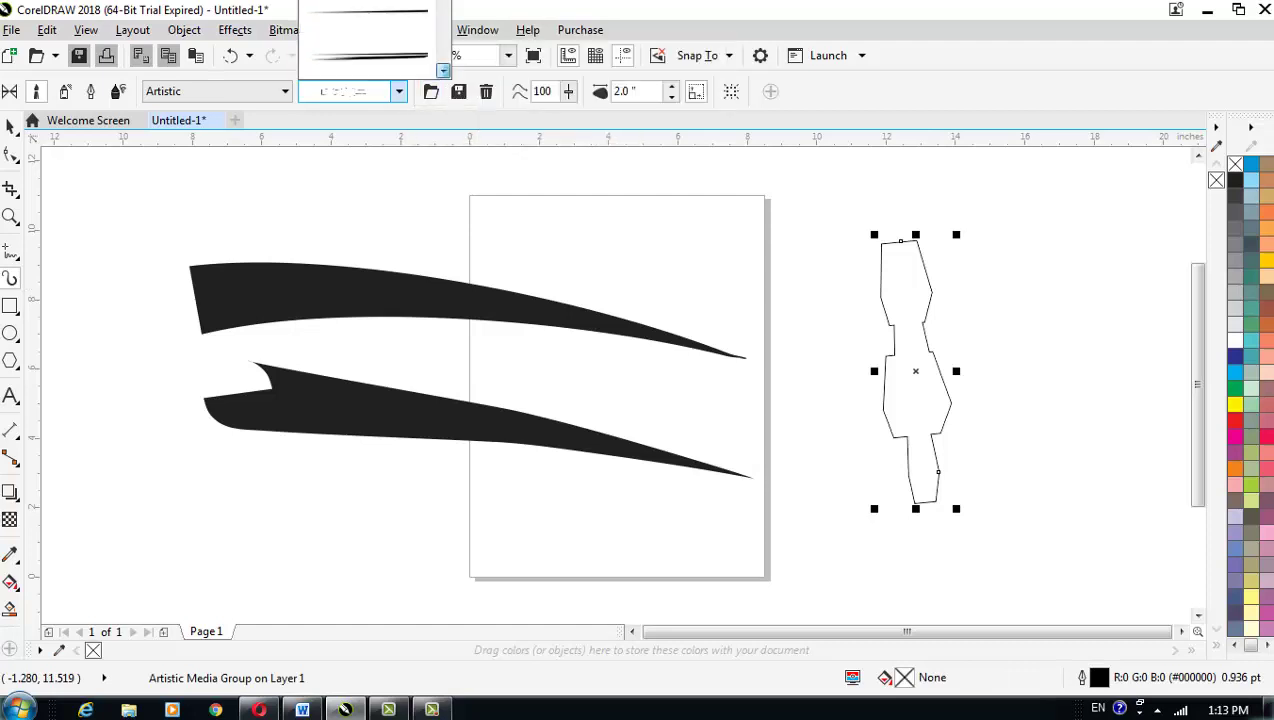
pyautogui.scroll(-2, 443, 70)
pyautogui.click(323, 55)
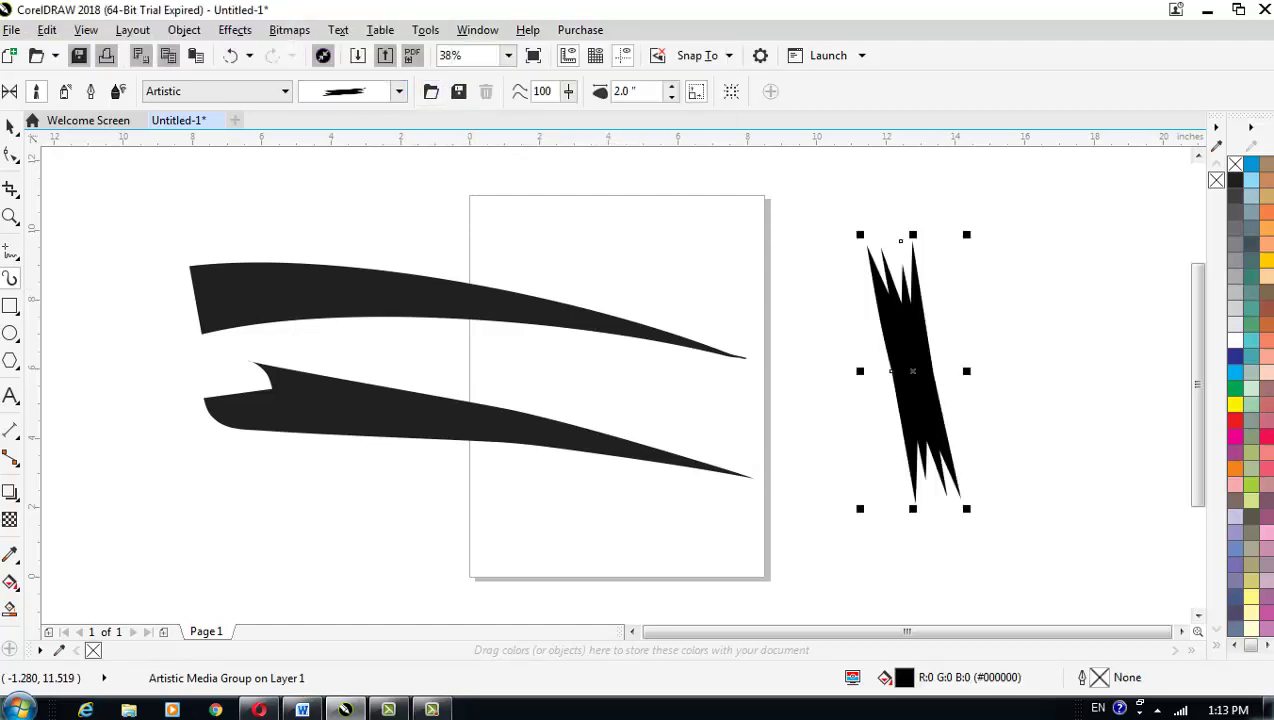
# - Paint three jagged brush strokes around the page and color the lowest one red
pyautogui.moveTo(518, 200); pyautogui.dragTo(566, 195)
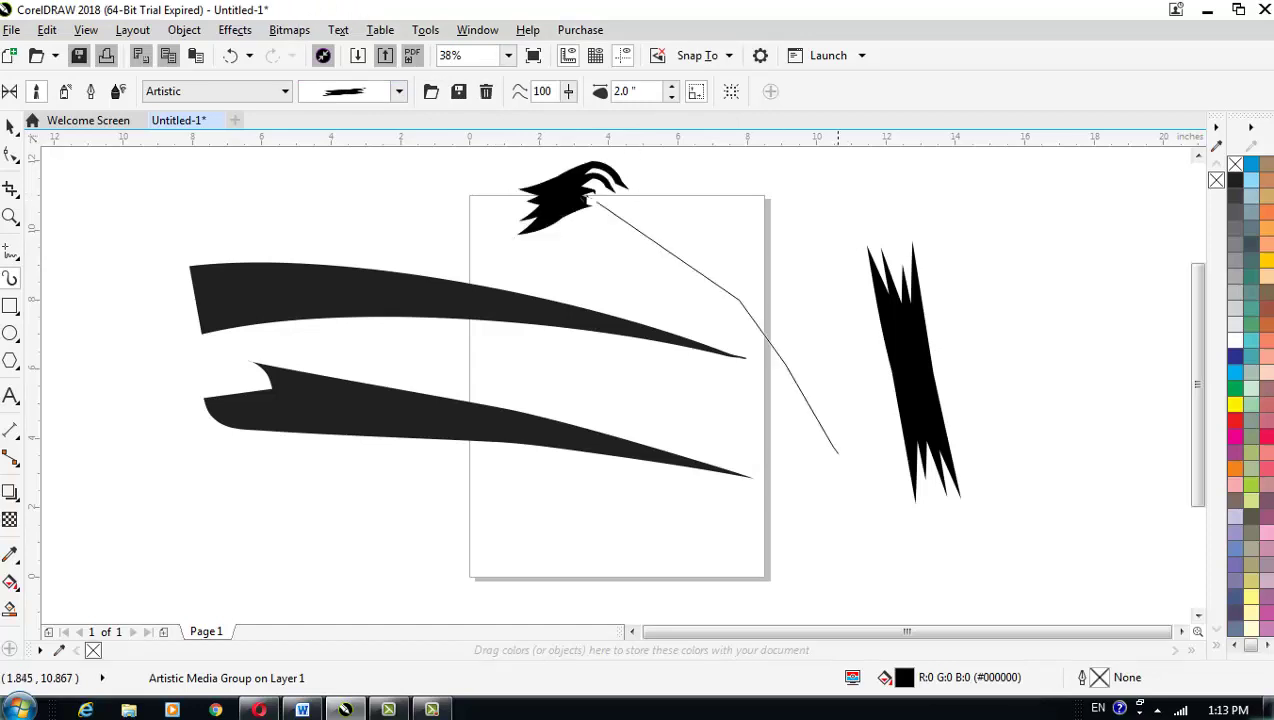
pyautogui.moveTo(566, 196); pyautogui.dragTo(838, 452)
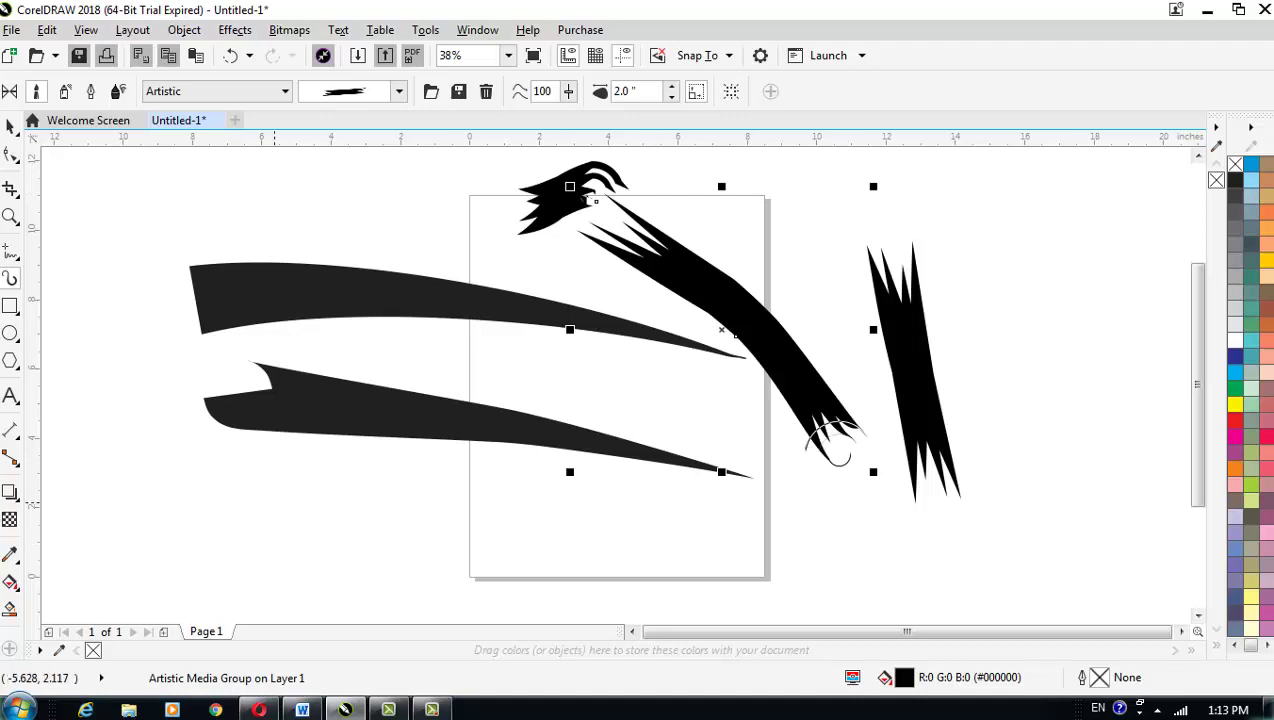
pyautogui.moveTo(274, 501); pyautogui.dragTo(695, 520)
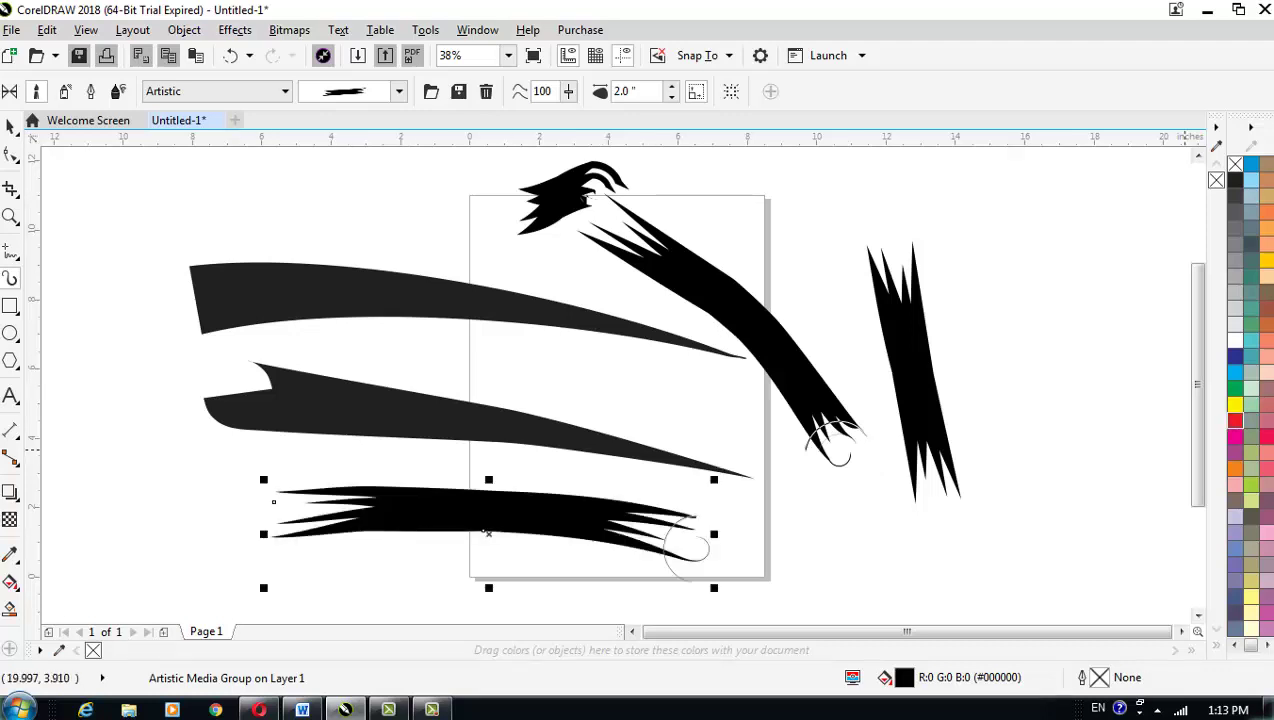
pyautogui.click(1235, 420)
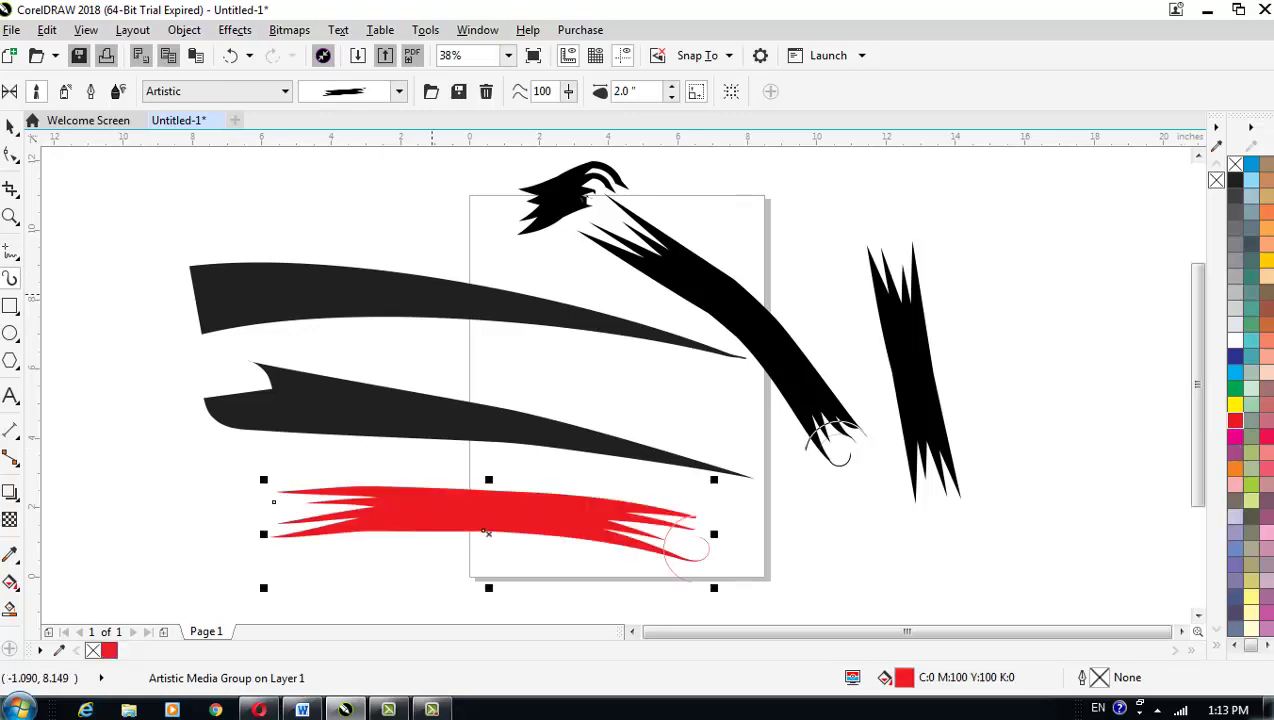
# - Make the red stroke a dashed brush and add a golden yellow dashed stroke at top left
pyautogui.click(352, 91)
pyautogui.moveTo(367, 56)
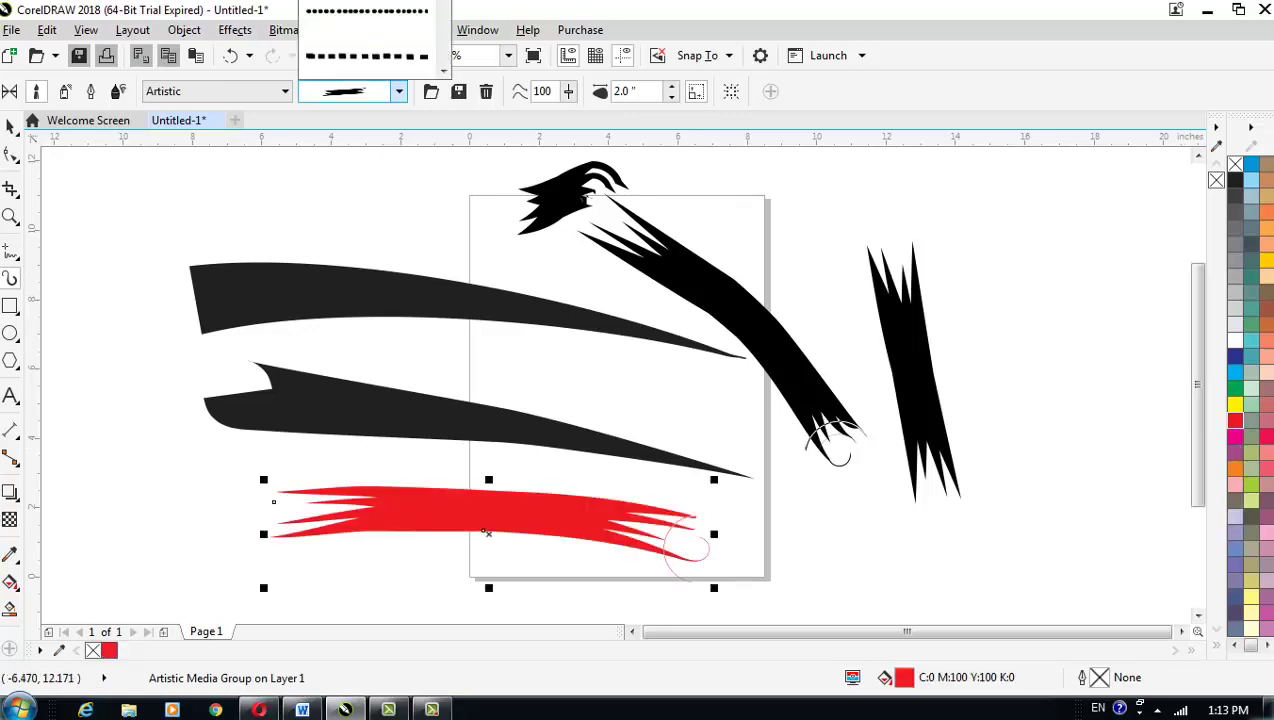
pyautogui.click(367, 56)
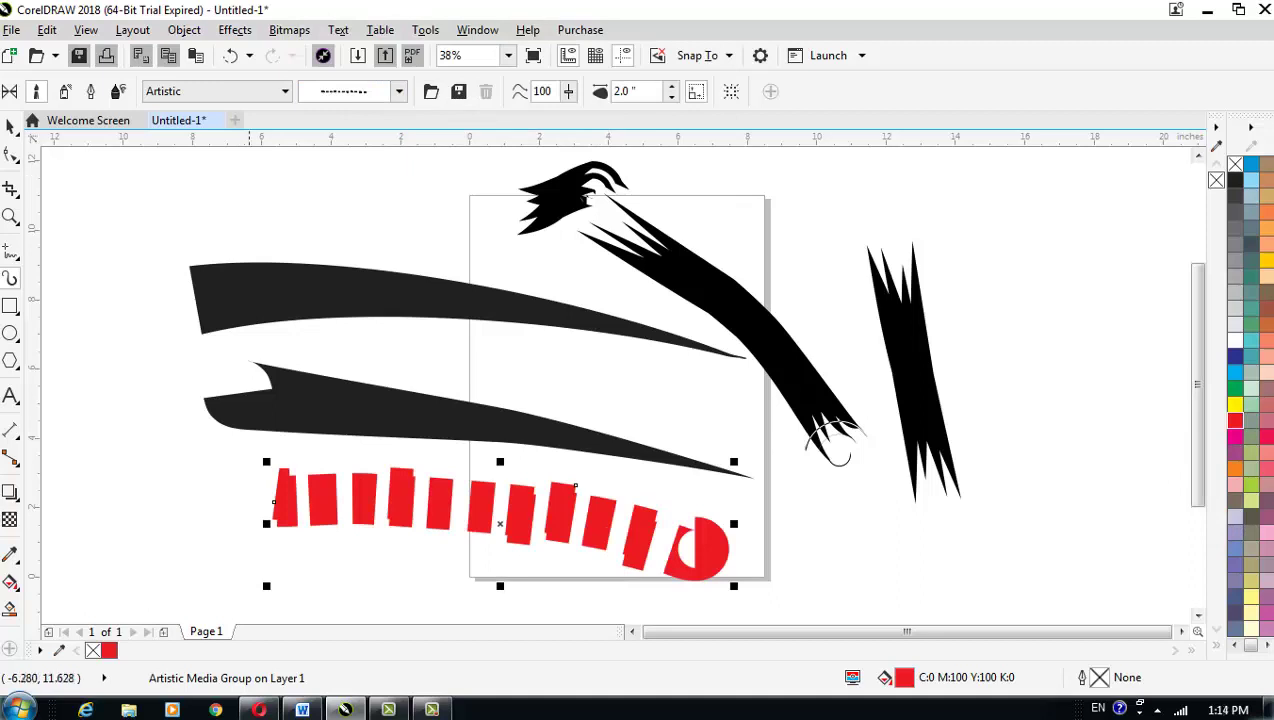
pyautogui.moveTo(245, 170); pyautogui.dragTo(467, 263)
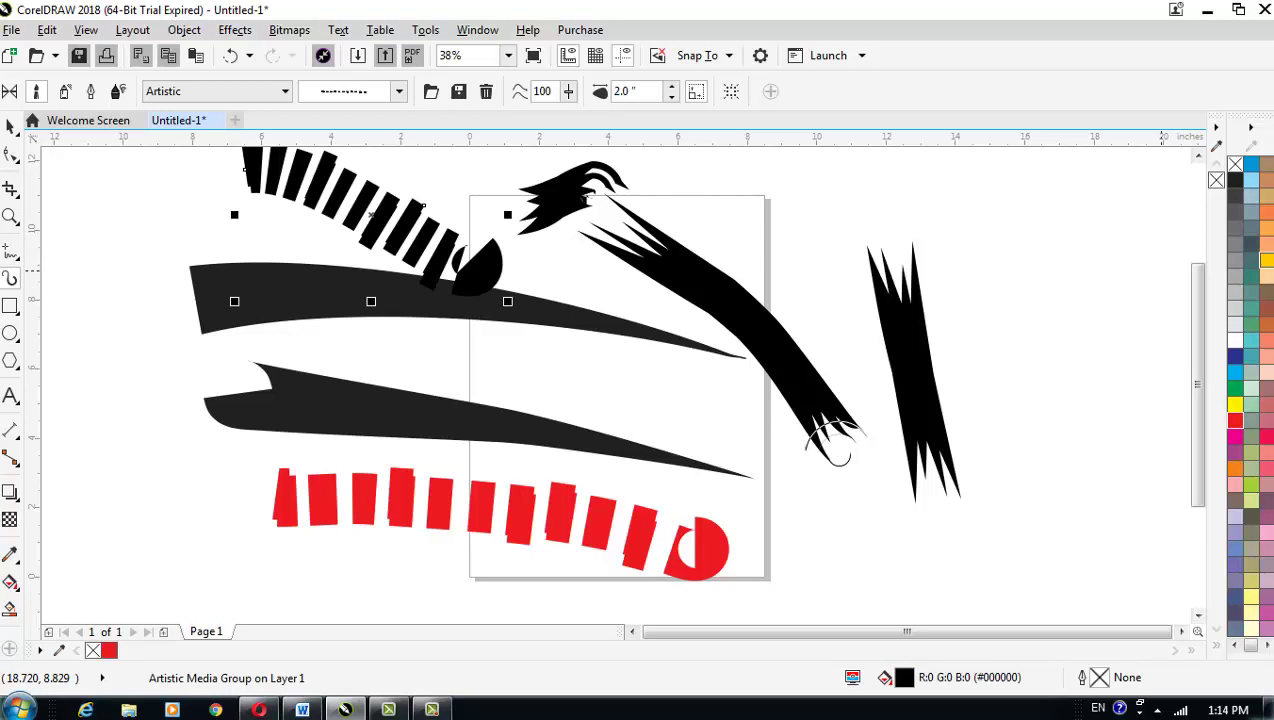
pyautogui.click(1266, 260)
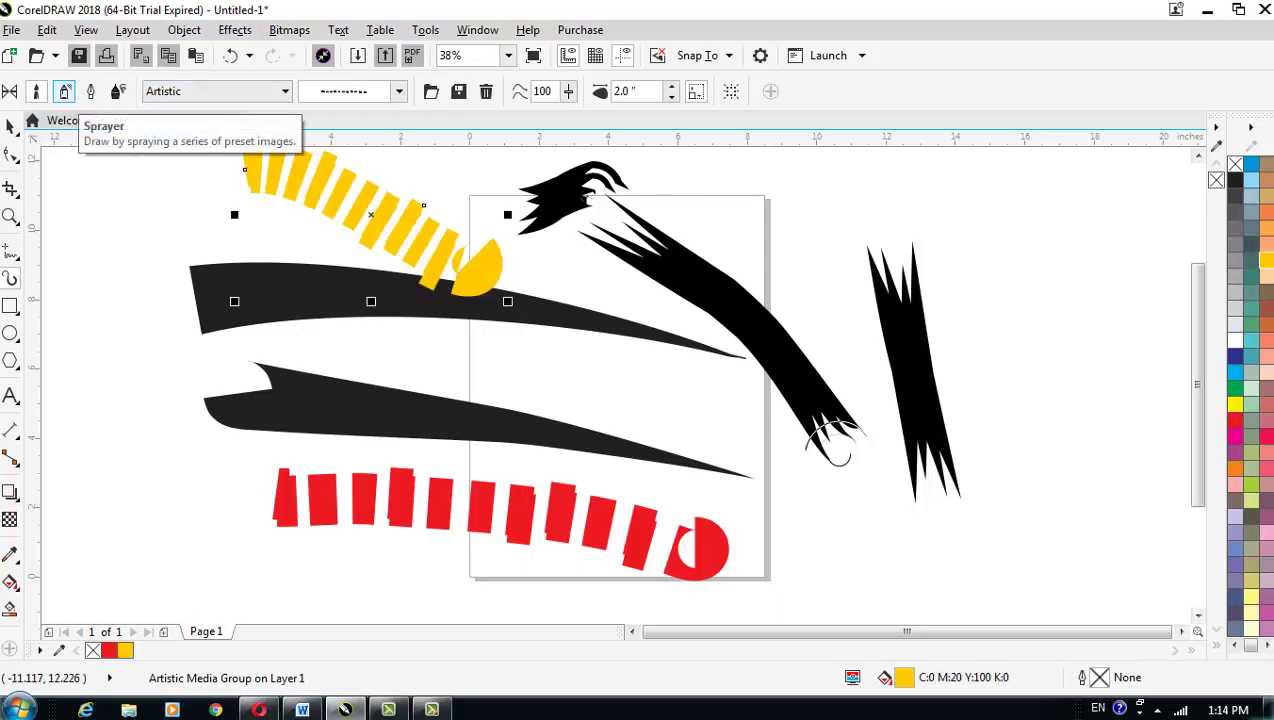
pyautogui.press('Escape')
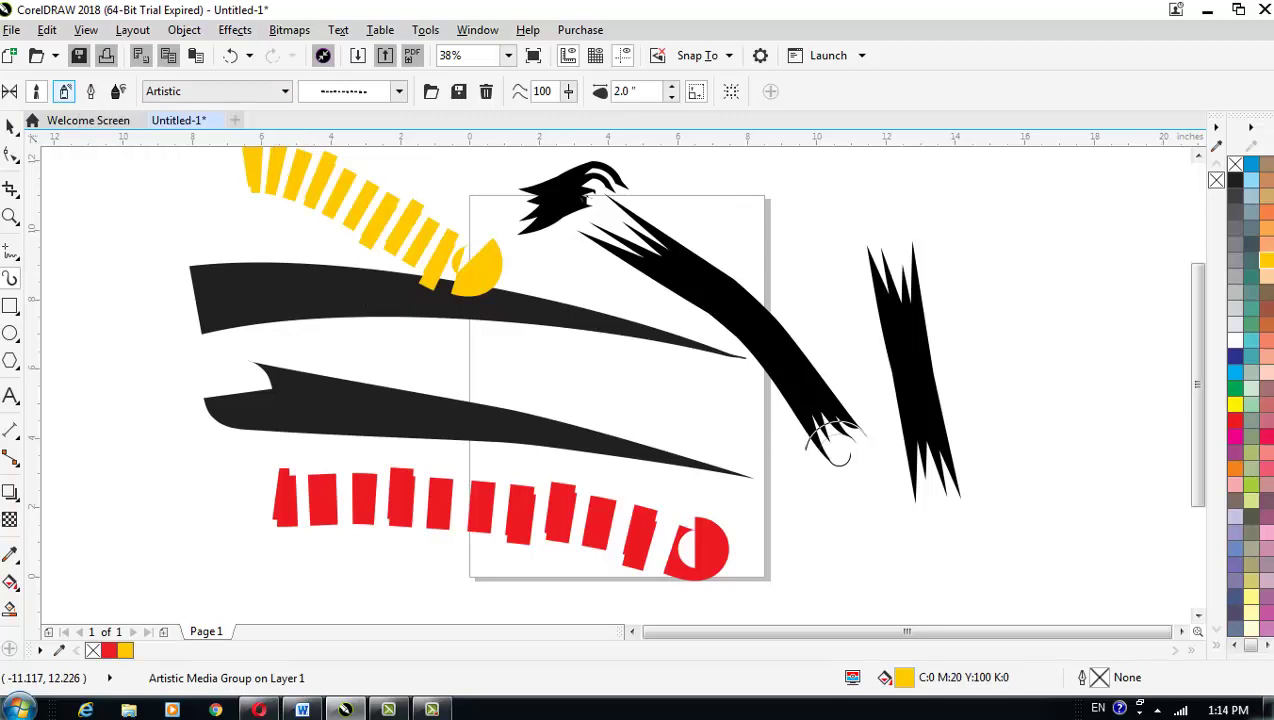
# - Switch to Sprayer mode, paste the lipstick strokes back, and pick the Footprint sprayer category
pyautogui.click(371, 257)
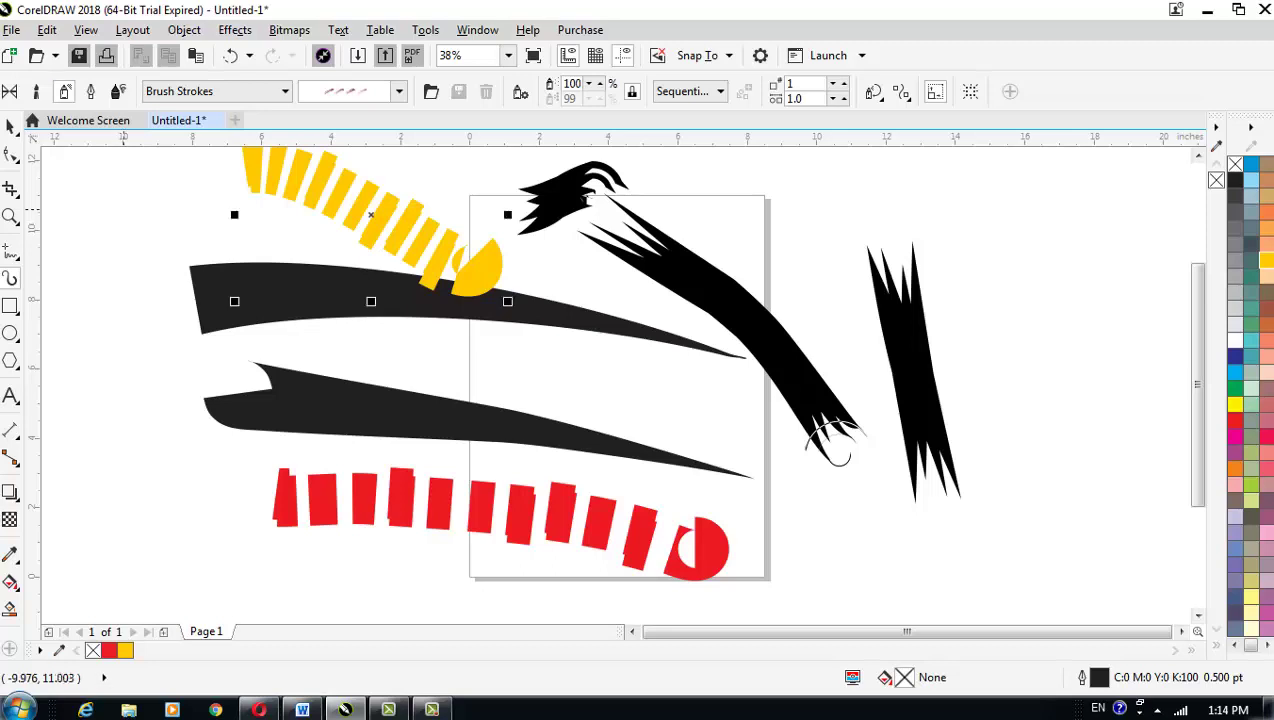
pyautogui.click(131, 519)
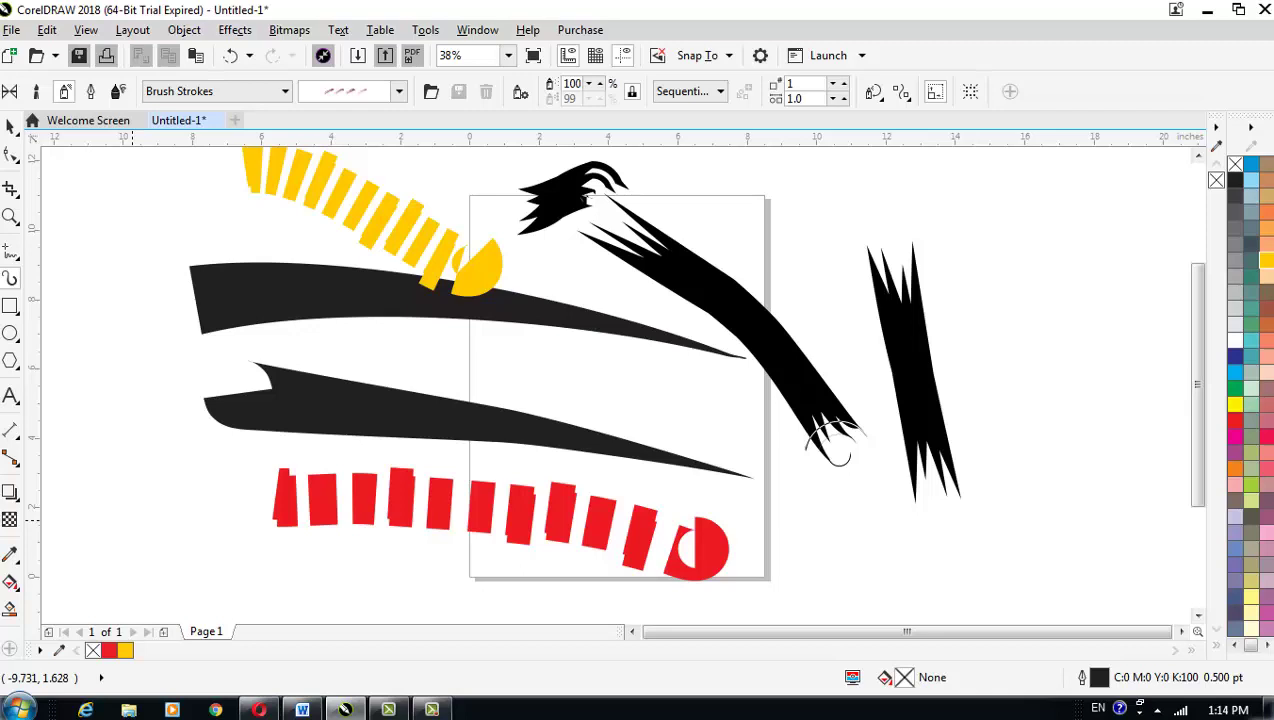
pyautogui.hotkey('ctrl', 'v')
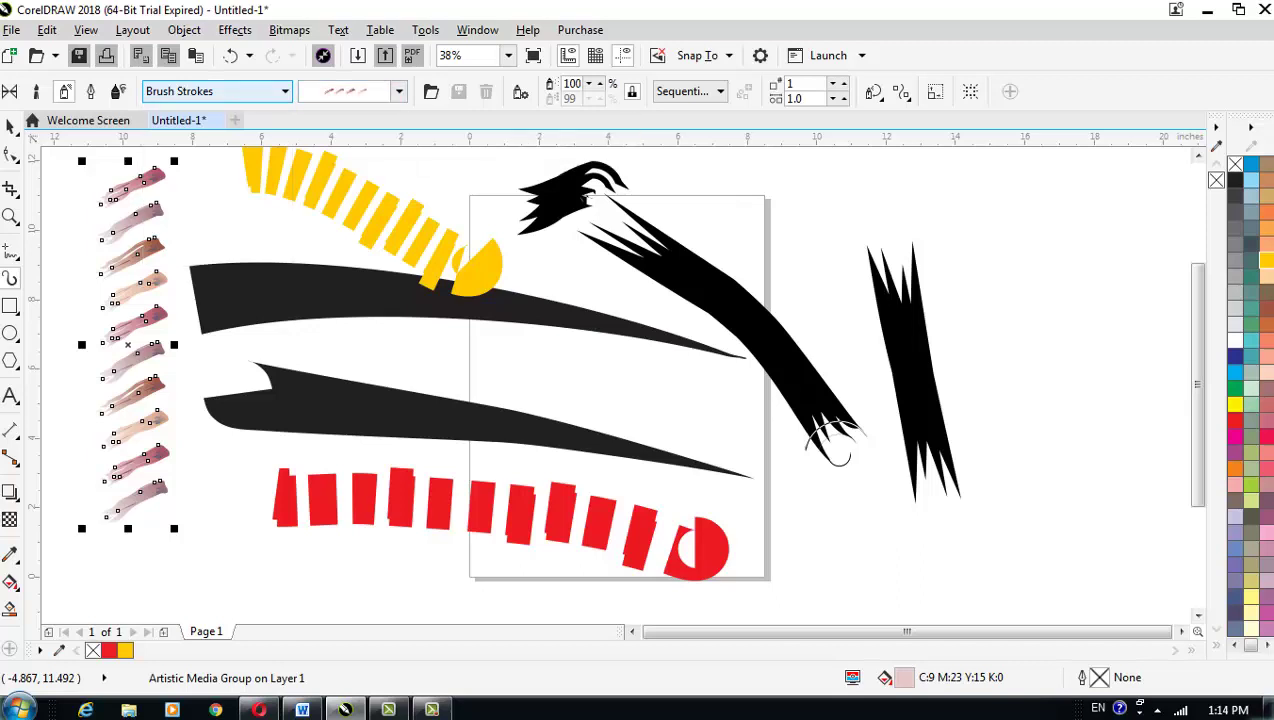
pyautogui.click(285, 91)
pyautogui.click(180, 145)
# - Apply the arrow-feather spray to the lipstick strokes and spray a black grass band across the red stripes
pyautogui.click(398, 91)
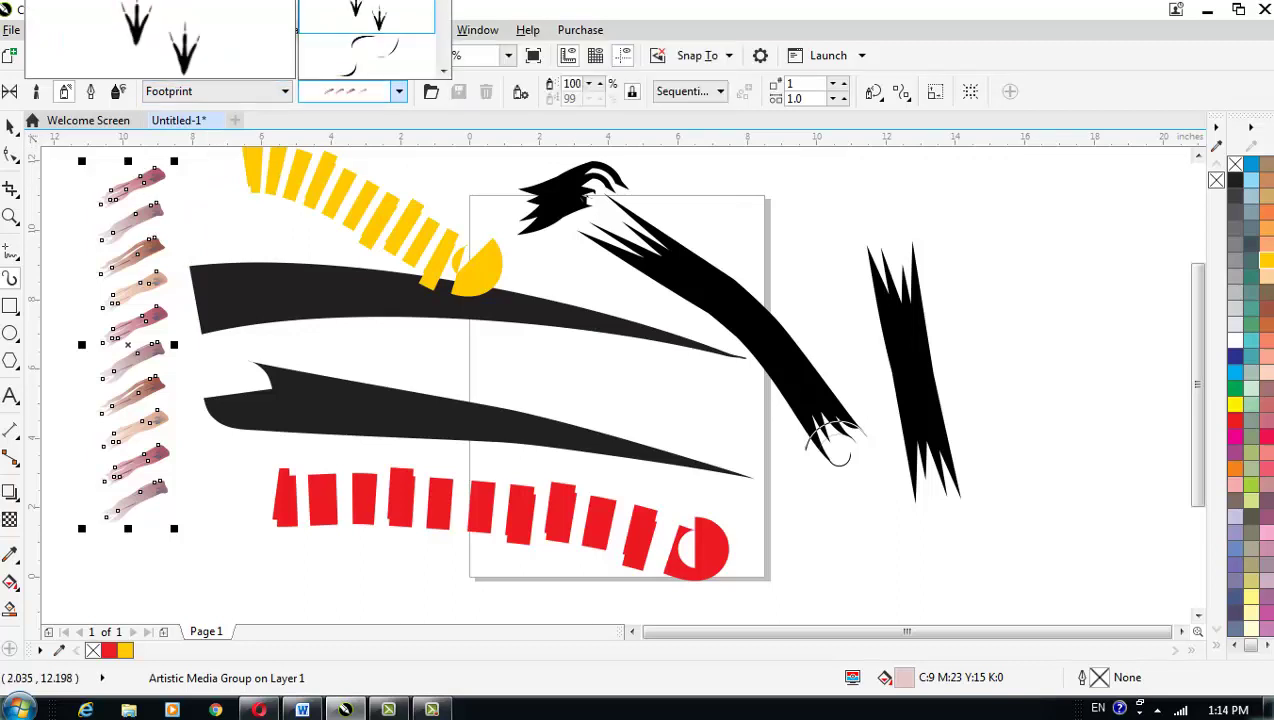
pyautogui.press('Escape')
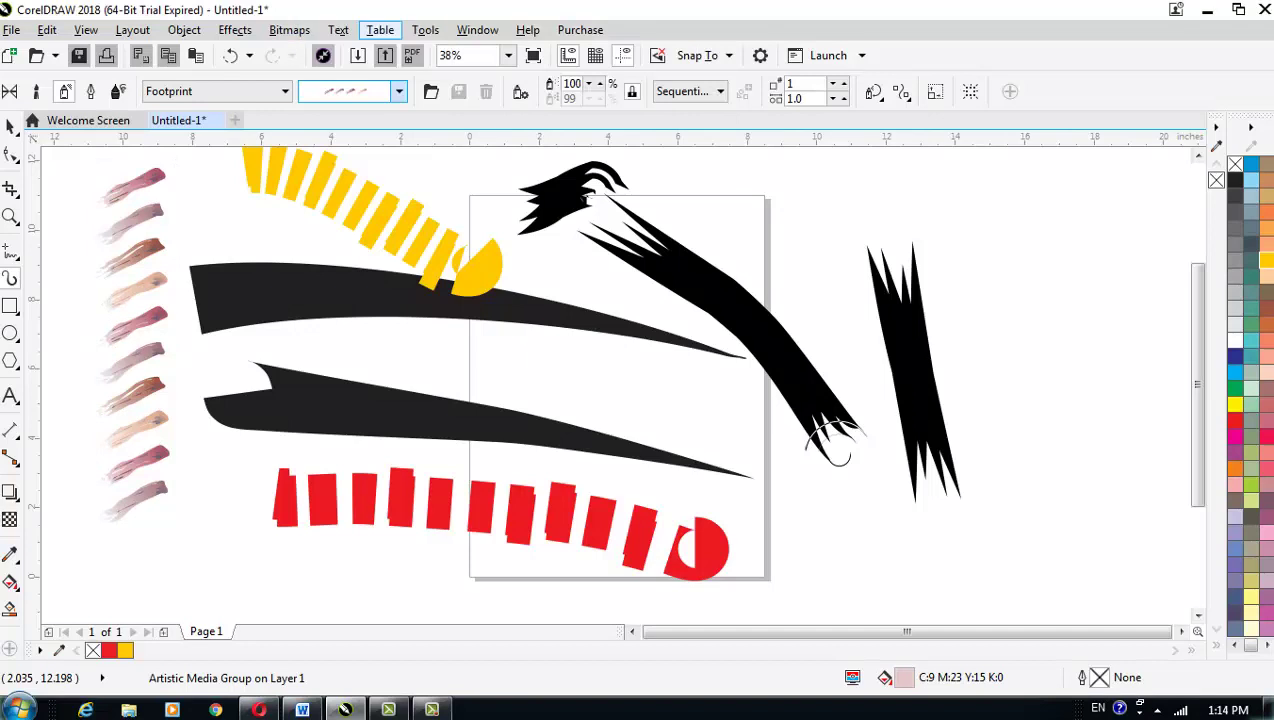
pyautogui.click(398, 91)
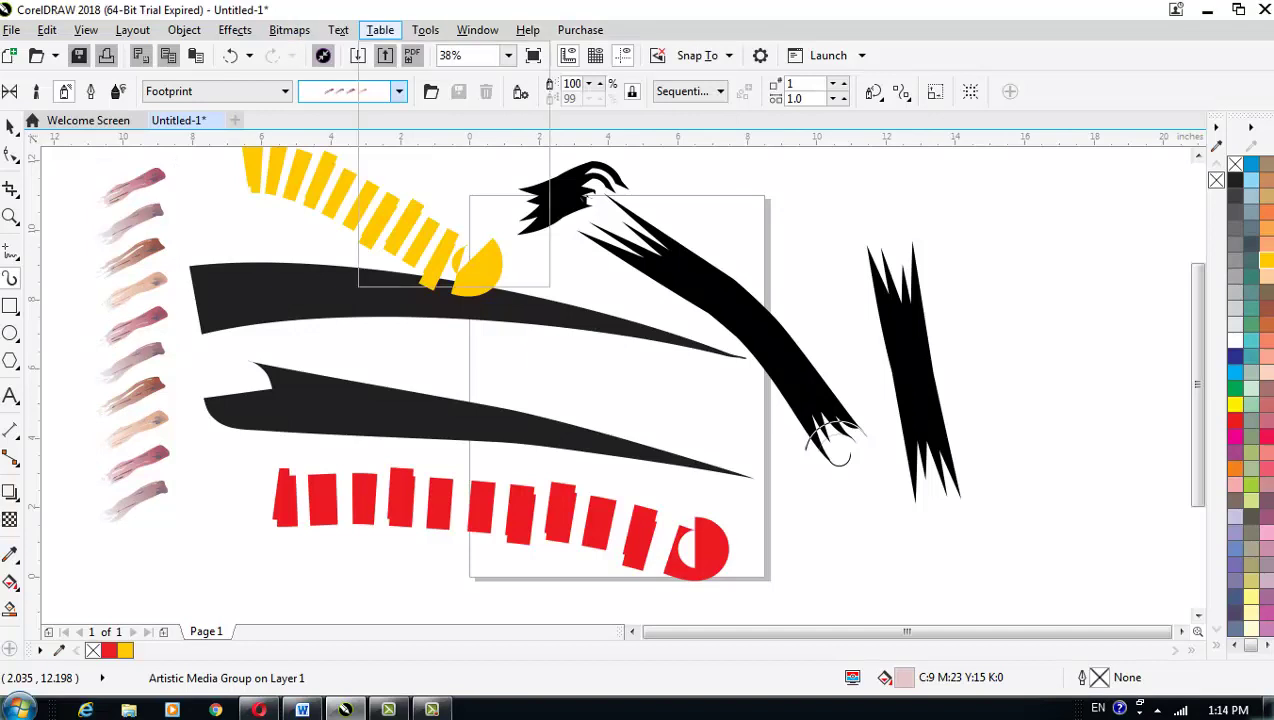
pyautogui.click(450, 200)
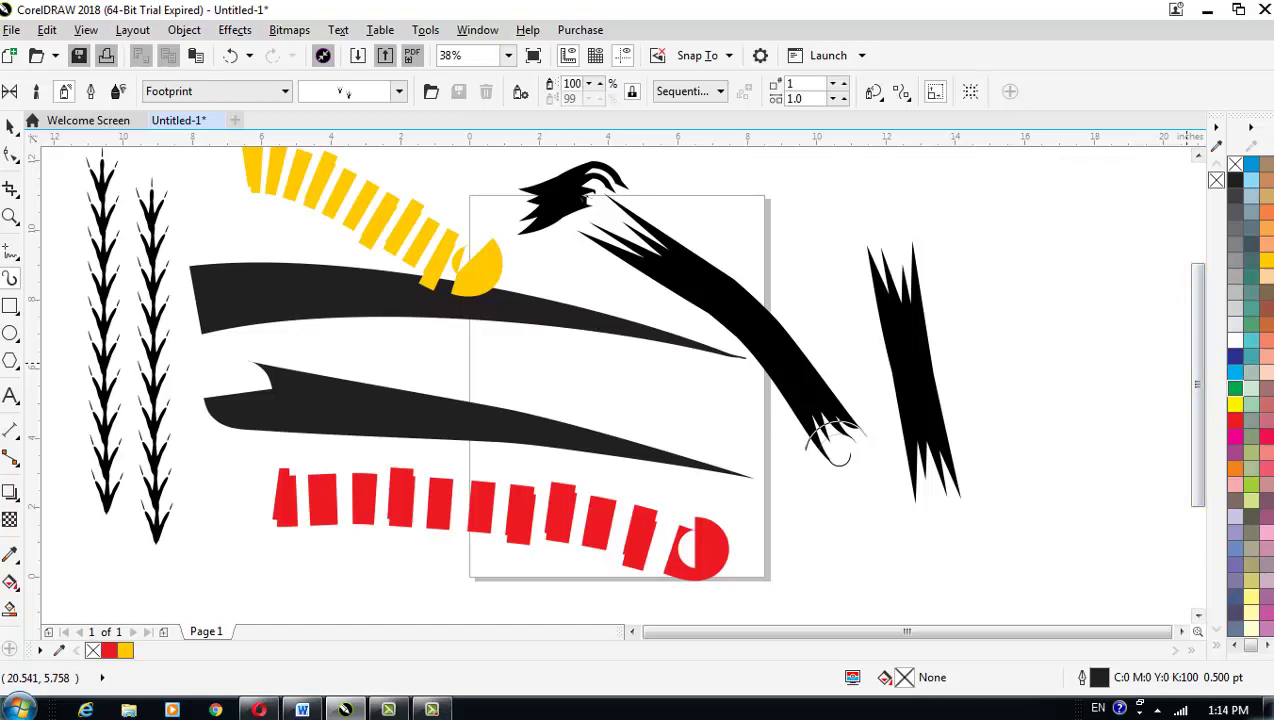
pyautogui.moveTo(256, 553); pyautogui.dragTo(690, 460)
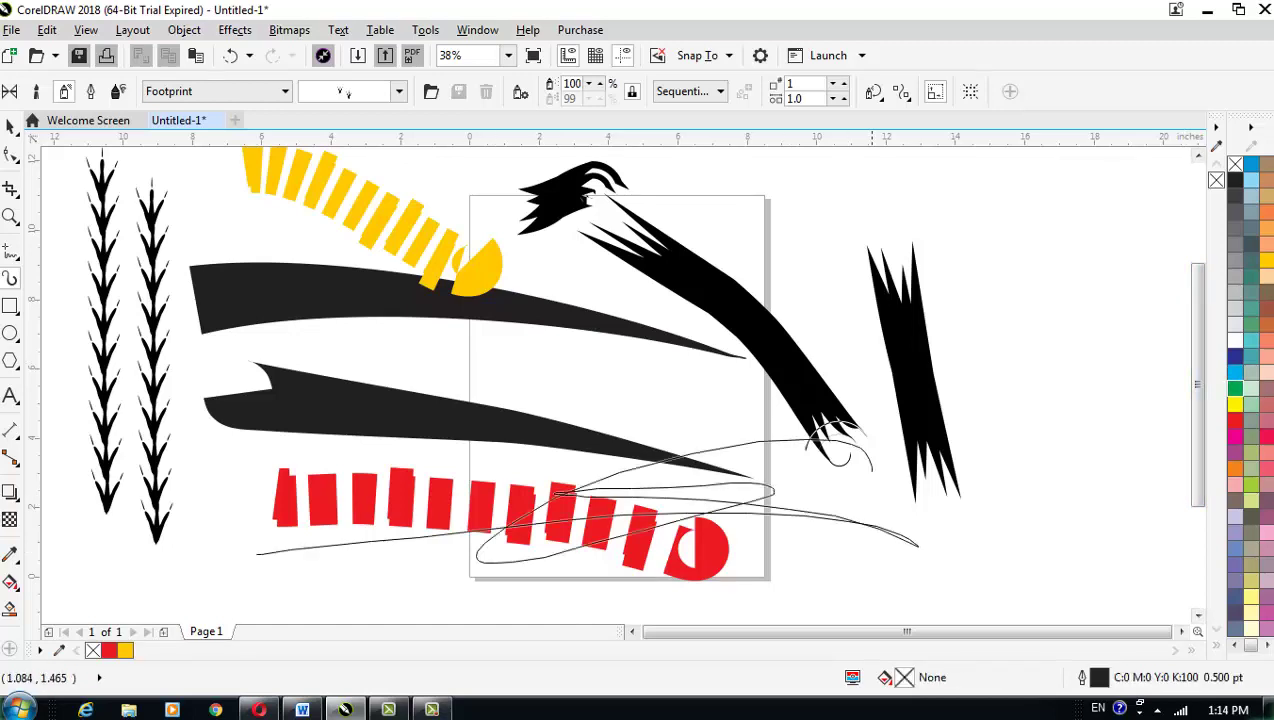
pyautogui.moveTo(677, 533); pyautogui.dragTo(742, 496)
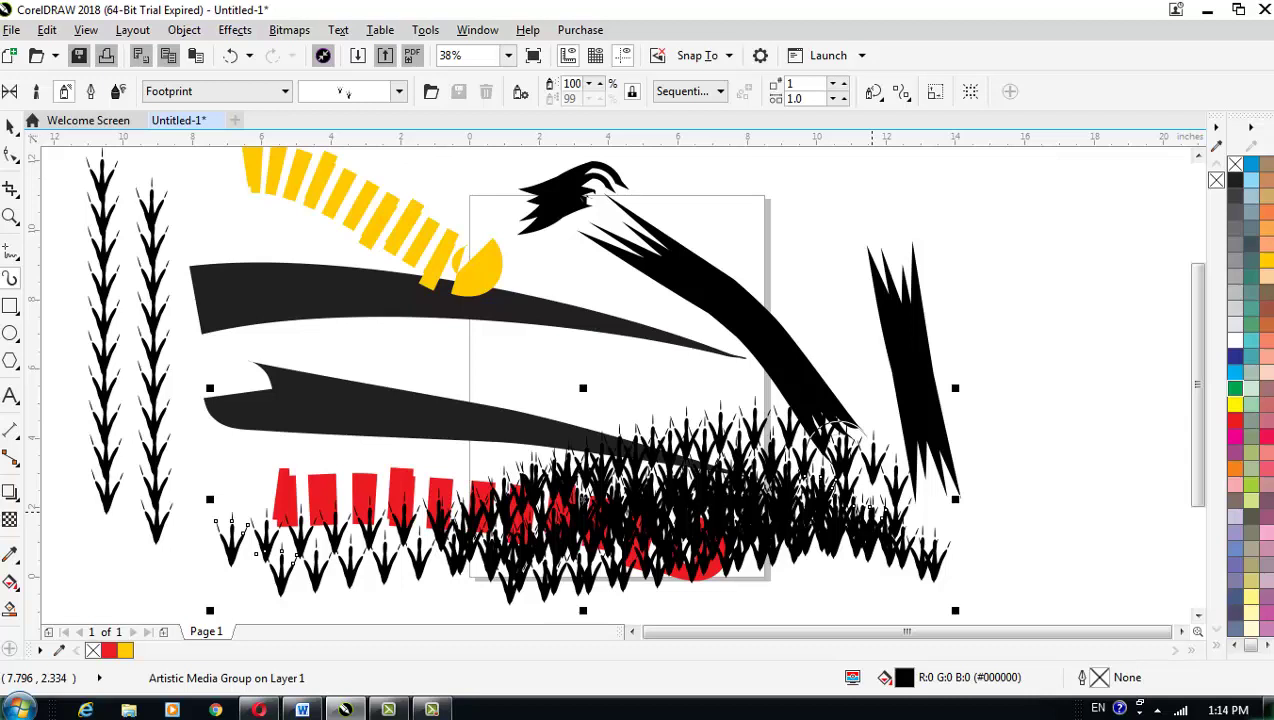
# - Color the grass green and draw a cyan paw-print trail looping across the bottom
pyautogui.click(1235, 388)
pyautogui.moveTo(1013, 509); pyautogui.dragTo(905, 565)
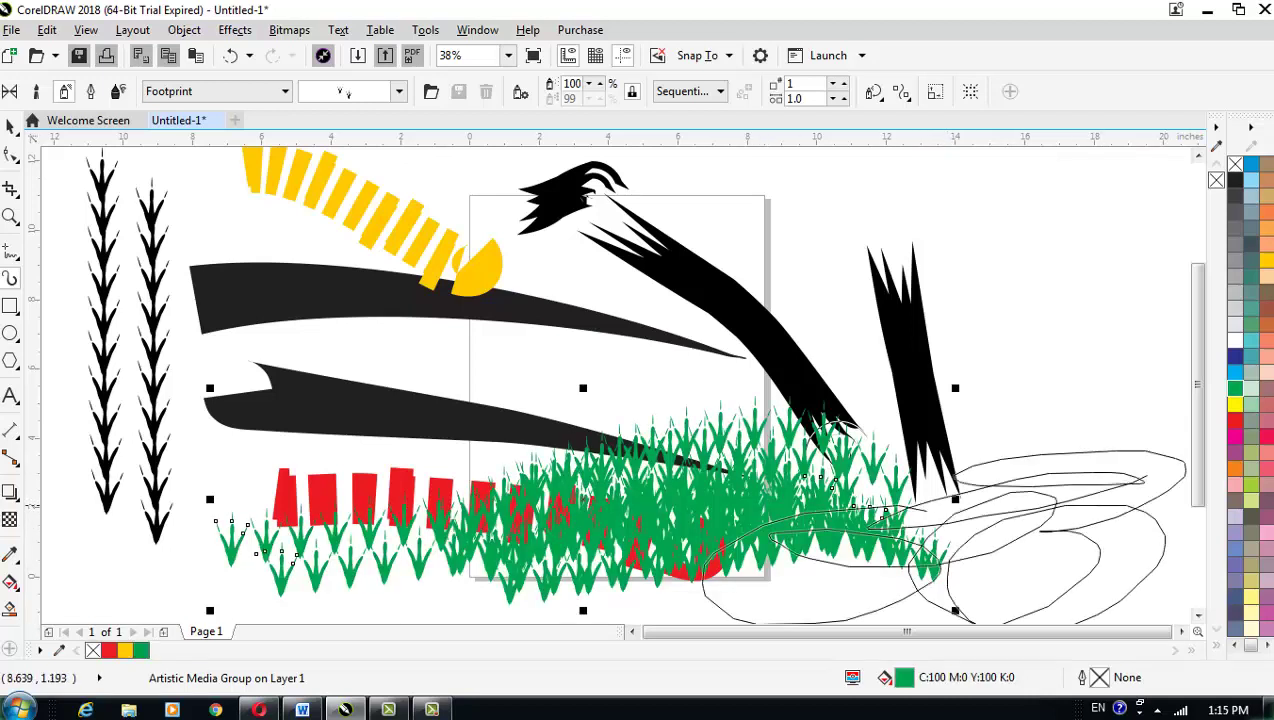
pyautogui.moveTo(905, 565)
pyautogui.mouseDown()
pyautogui.moveTo(345, 558)
pyautogui.moveTo(244, 540)
pyautogui.moveTo(340, 495)
pyautogui.mouseUp()
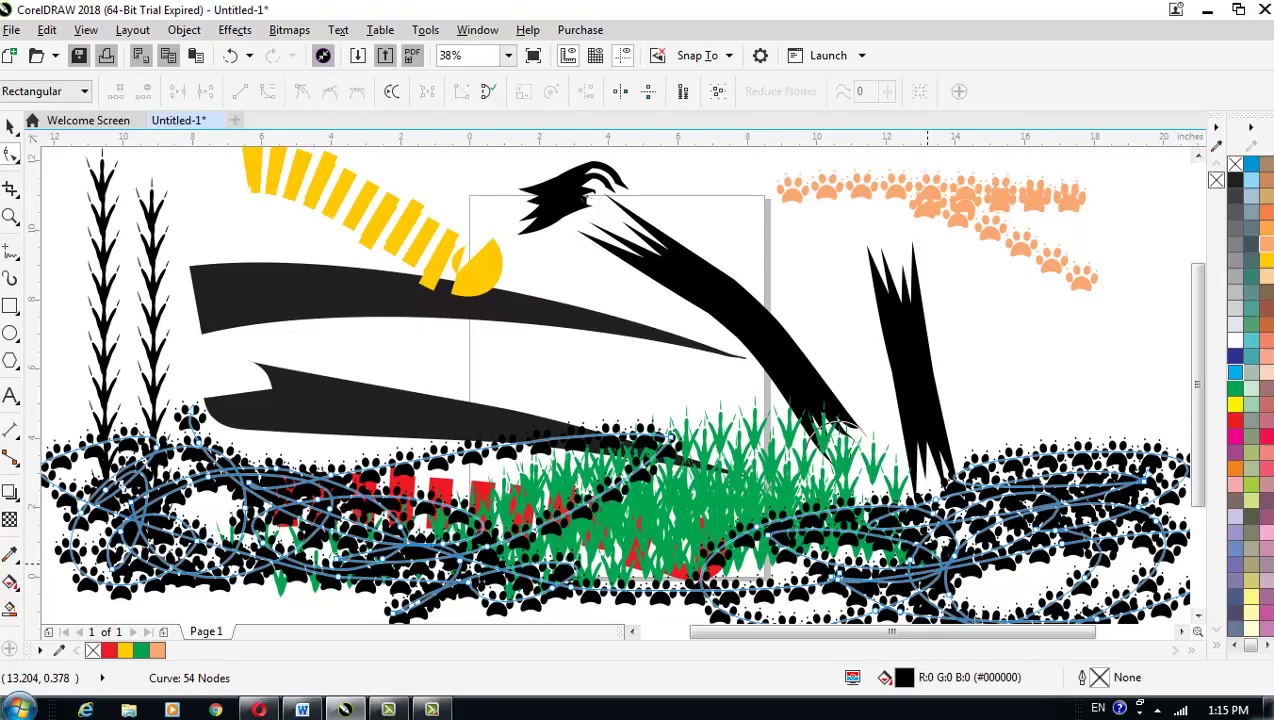
pyautogui.click(1235, 372)
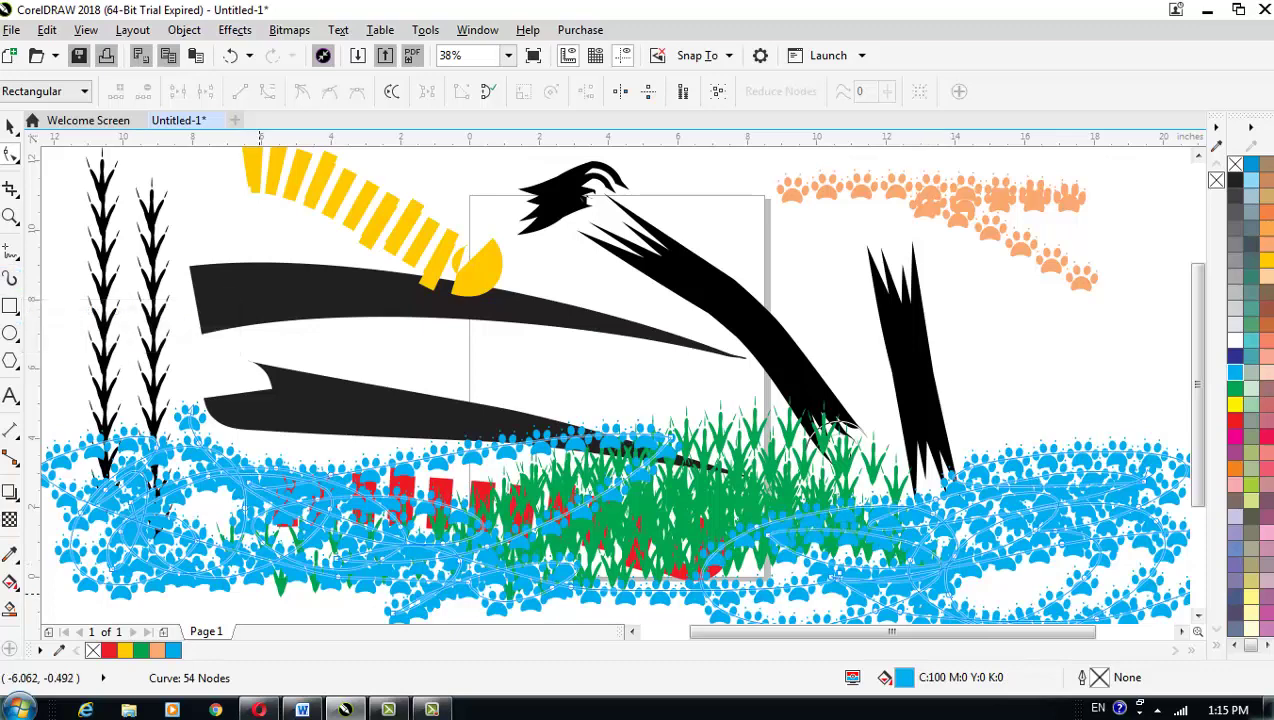
# - On the new Page 2, draw a diagonal trail of red footprints
pyautogui.click(164, 631)
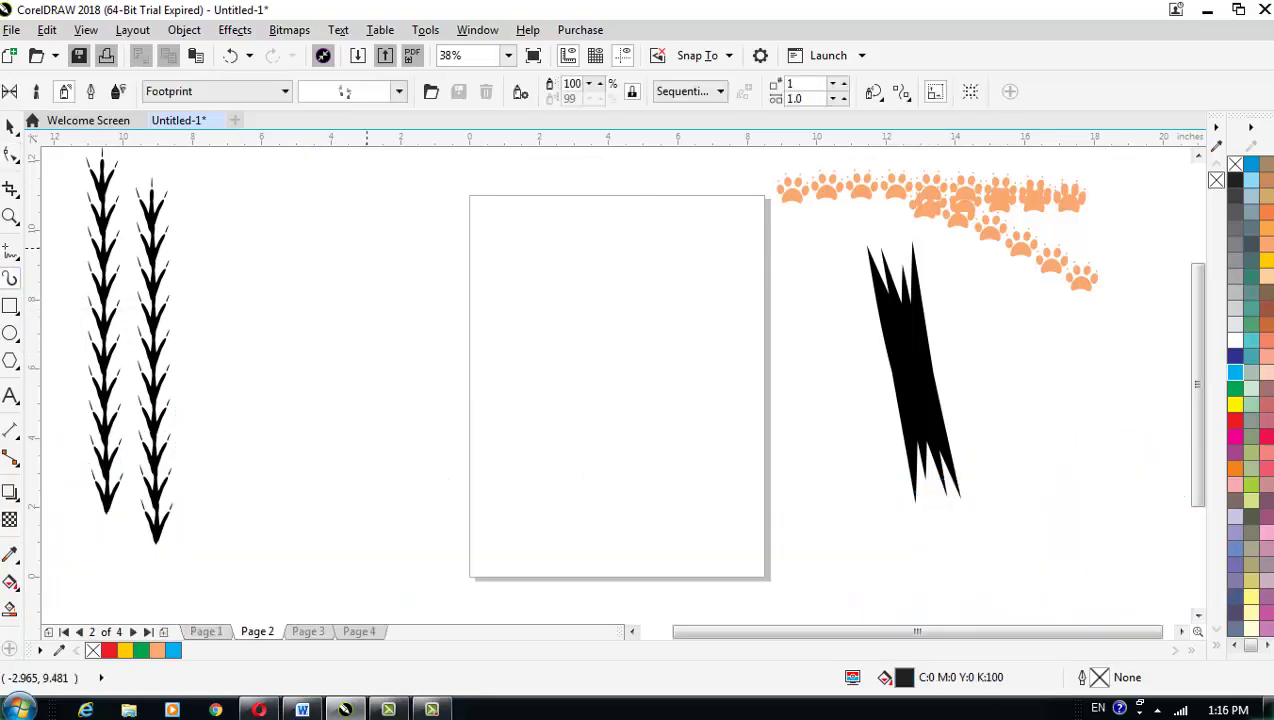
pyautogui.moveTo(368, 246); pyautogui.dragTo(631, 436)
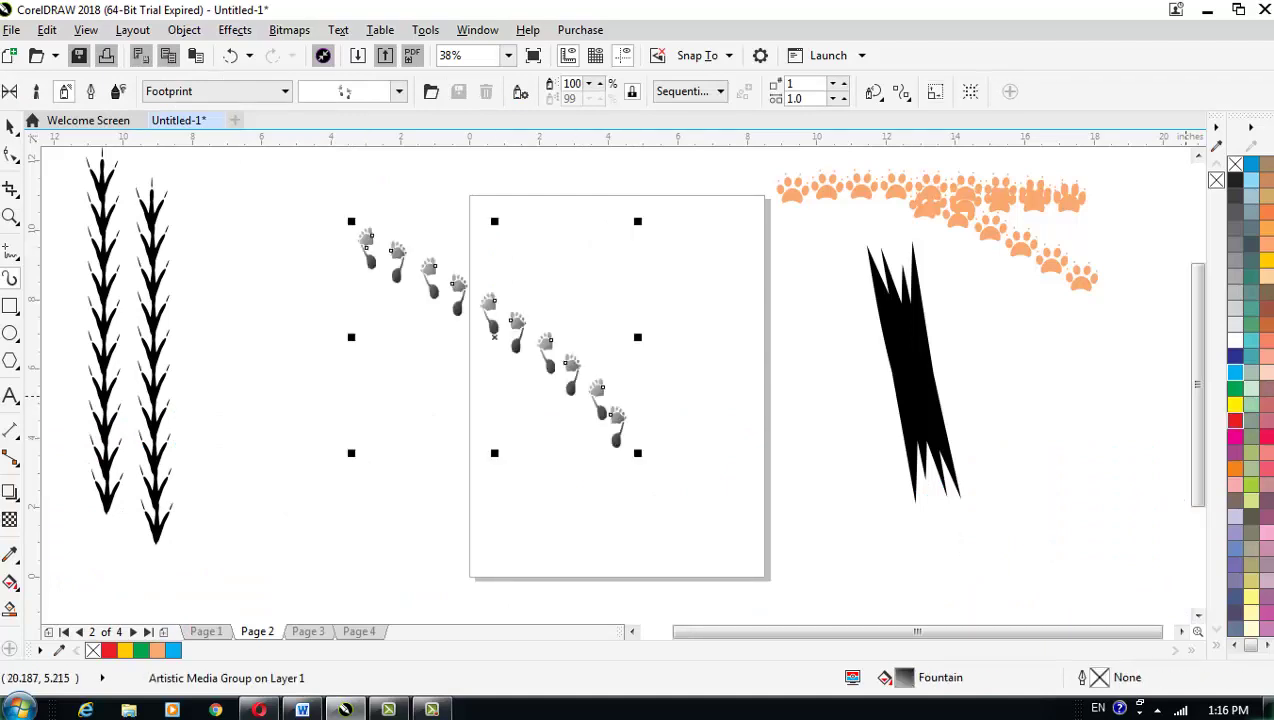
pyautogui.click(1235, 420)
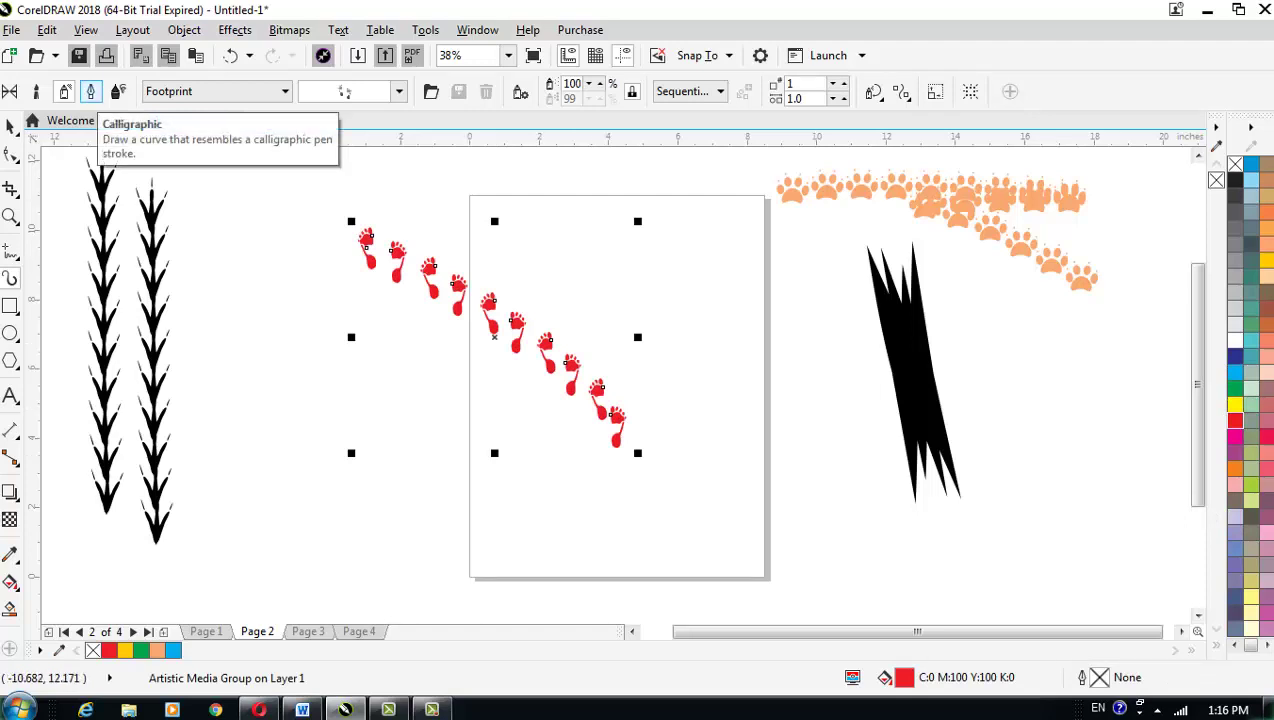
pyautogui.press('Escape')
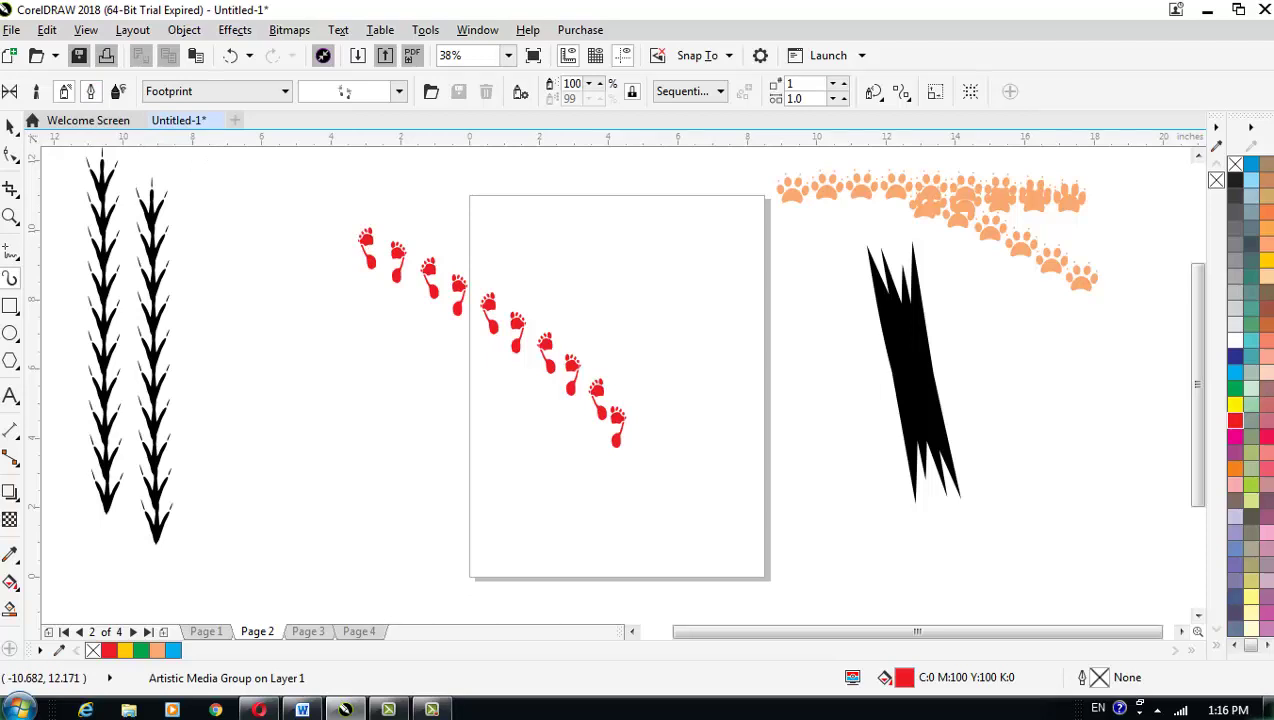
# - Switch to Calligraphic mode and draw a thick 2.0" black calligraphic stroke downward
pyautogui.click(90, 91)
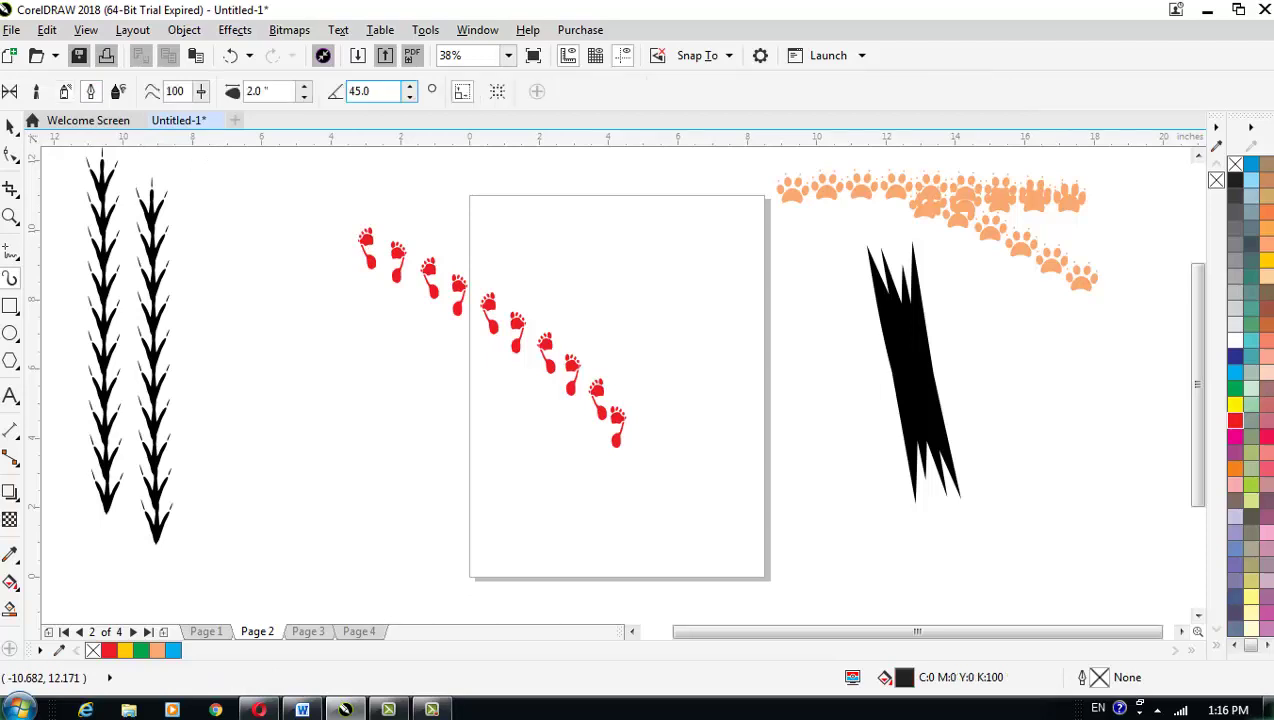
pyautogui.click(371, 91)
pyautogui.doubleClick(258, 91)
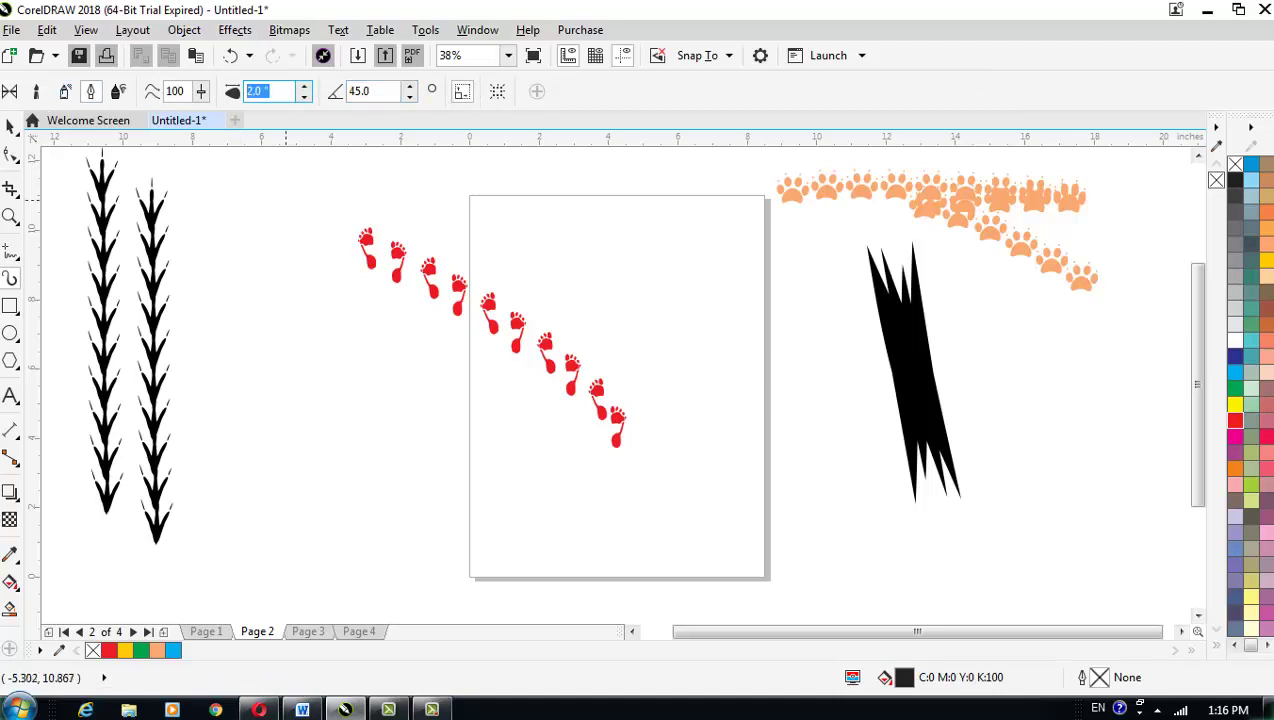
pyautogui.moveTo(305, 180)
pyautogui.mouseDown()
pyautogui.moveTo(322, 497)
pyautogui.moveTo(762, 497)
pyautogui.mouseUp()
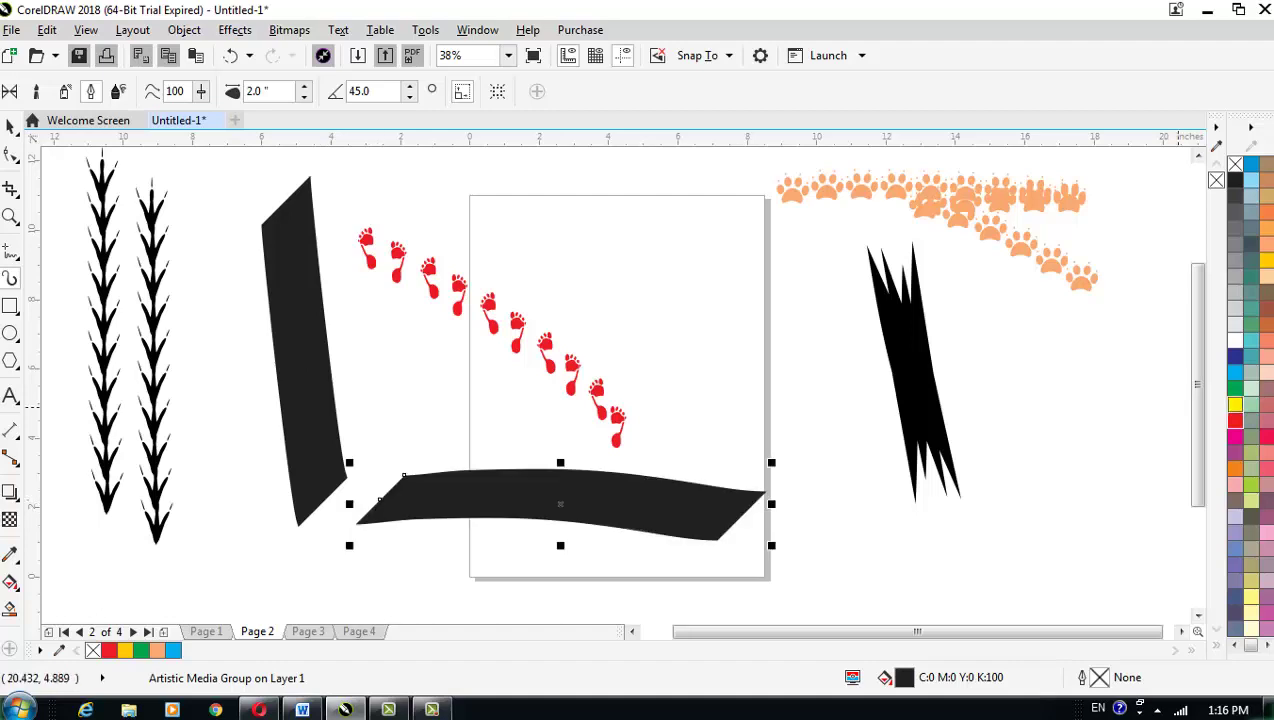
# - Make a calligraphic stroke yellow at 0.5" width and add a black diagonal stroke near the top
pyautogui.click(1235, 404)
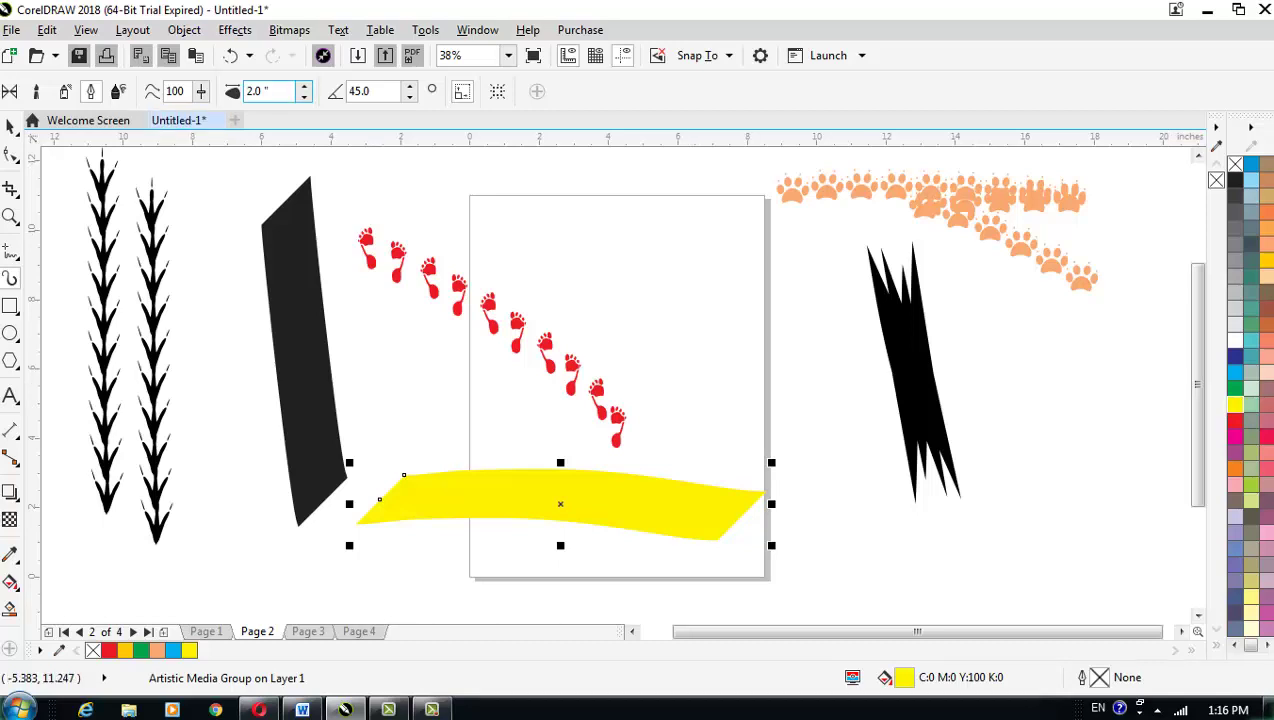
pyautogui.press('Return')
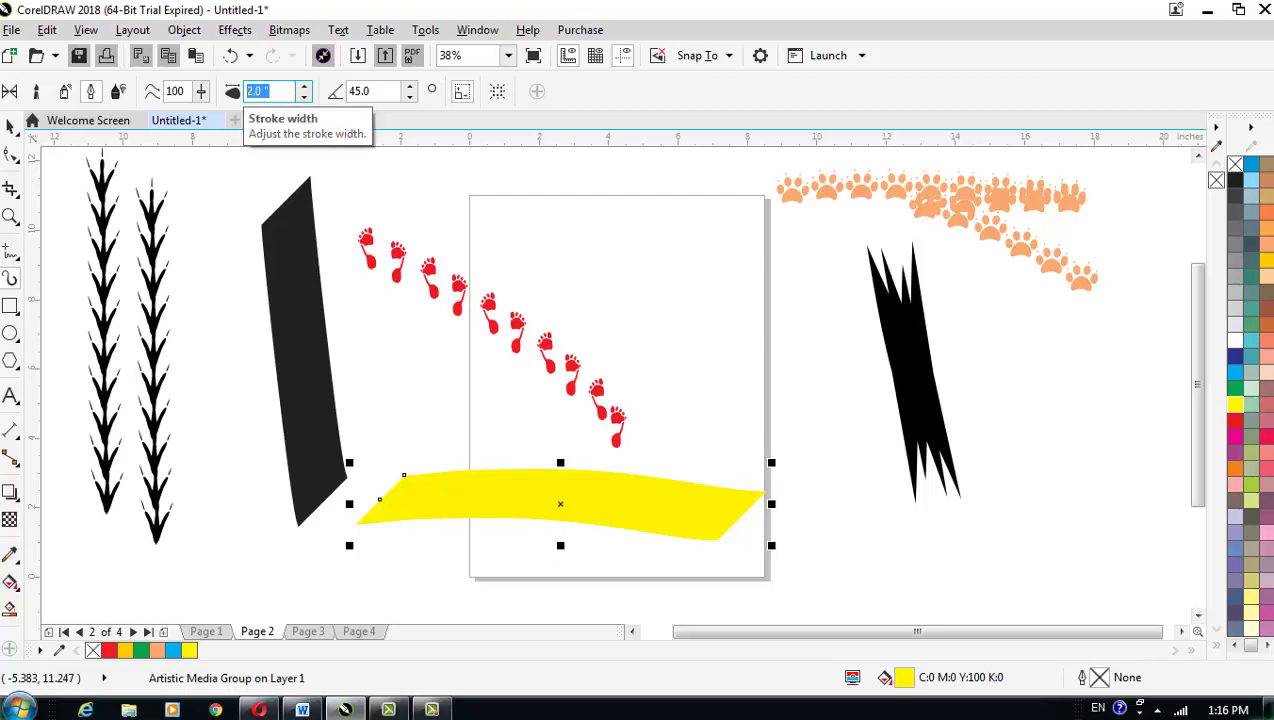
pyautogui.write('.5')
pyautogui.press('Return')
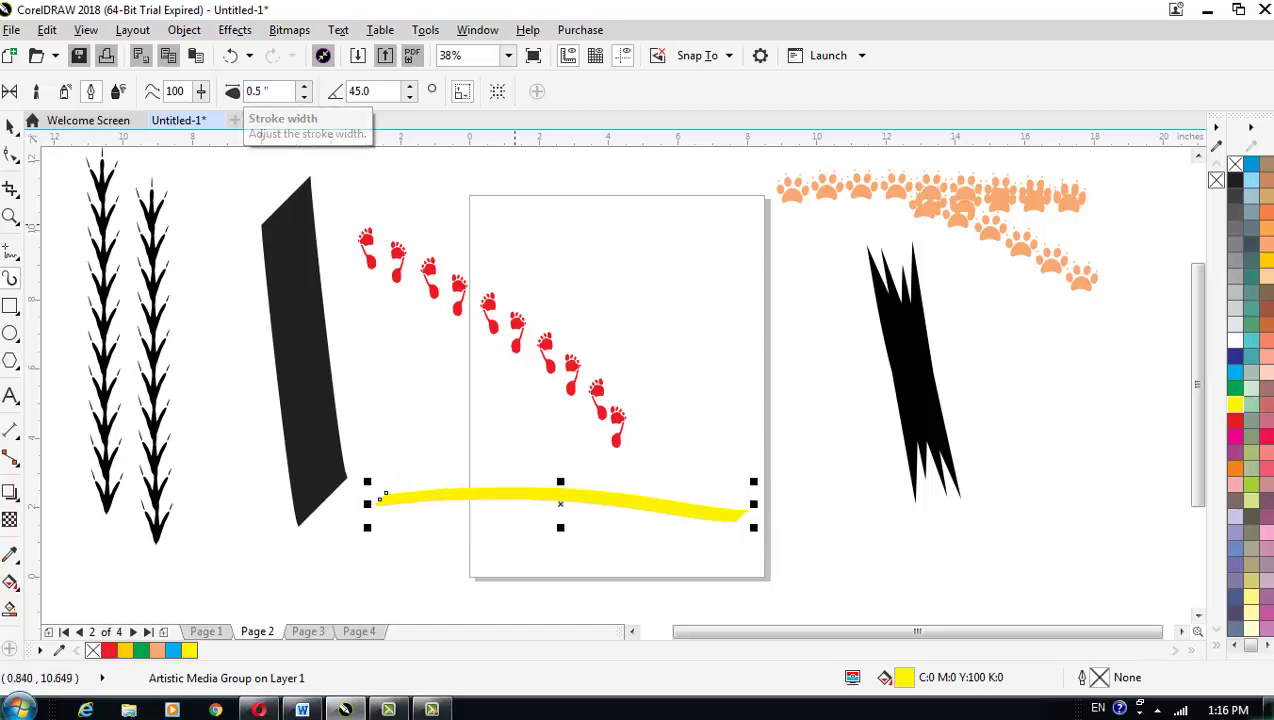
pyautogui.moveTo(758, 383); pyautogui.dragTo(512, 222)
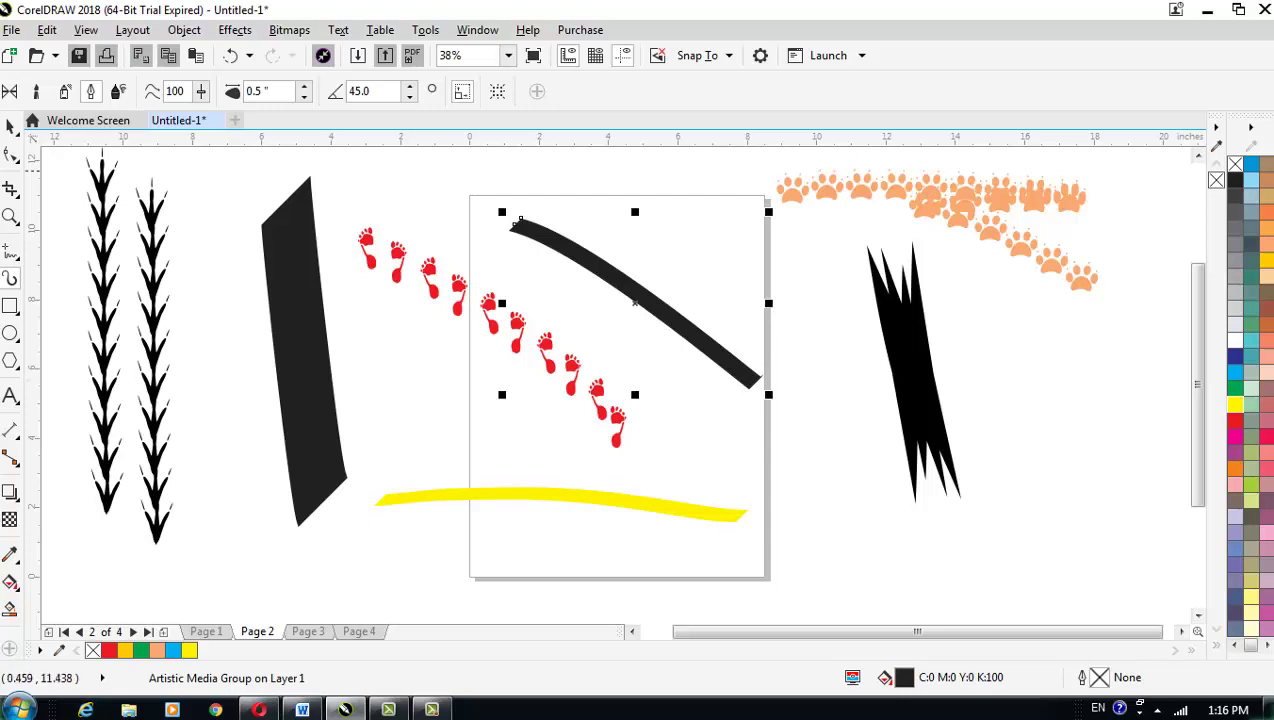
# - Draw a long red calligraphic stroke curving down through the footprints at freehand smoothing 82
pyautogui.click(201, 91)
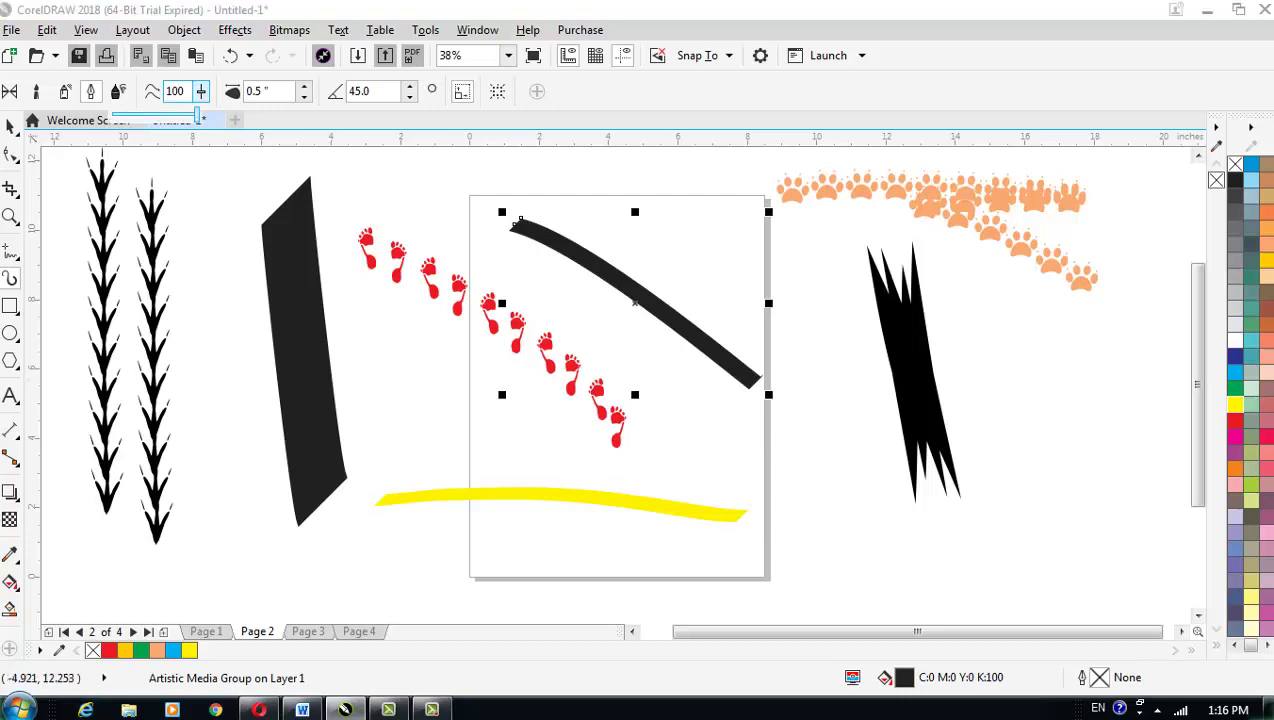
pyautogui.moveTo(200, 115); pyautogui.dragTo(185, 115)
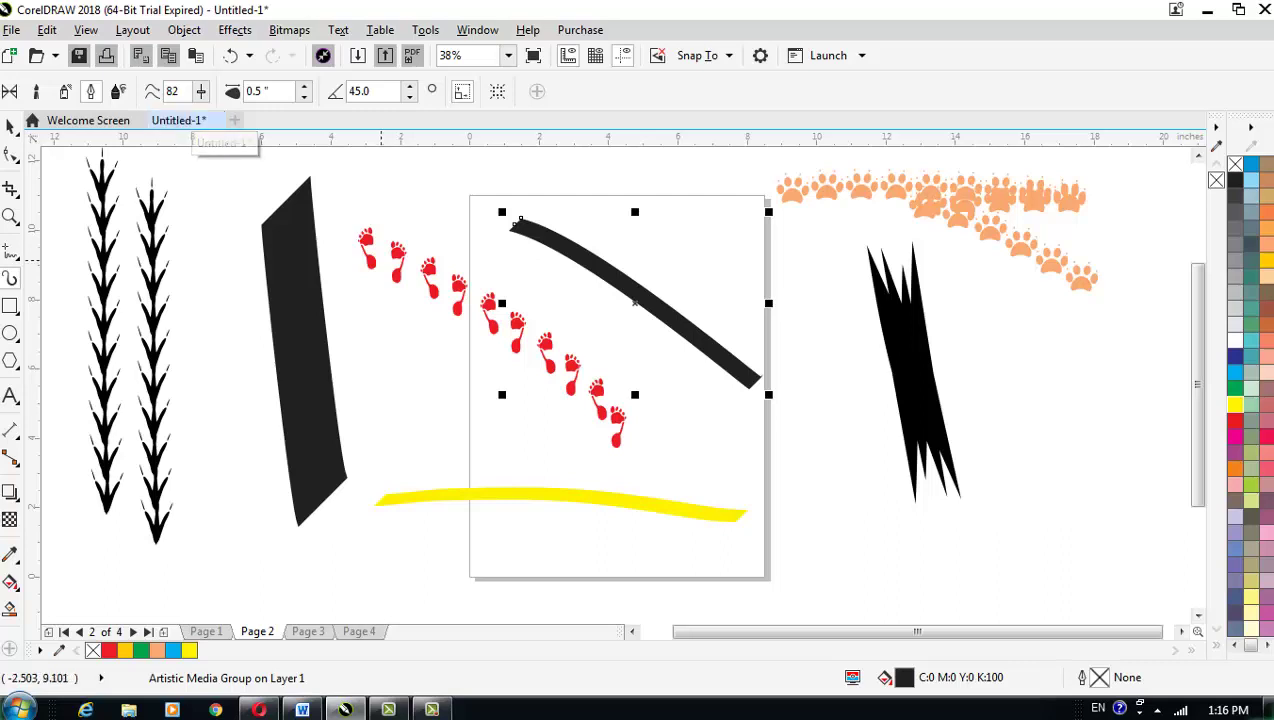
pyautogui.moveTo(450, 188); pyautogui.dragTo(376, 588)
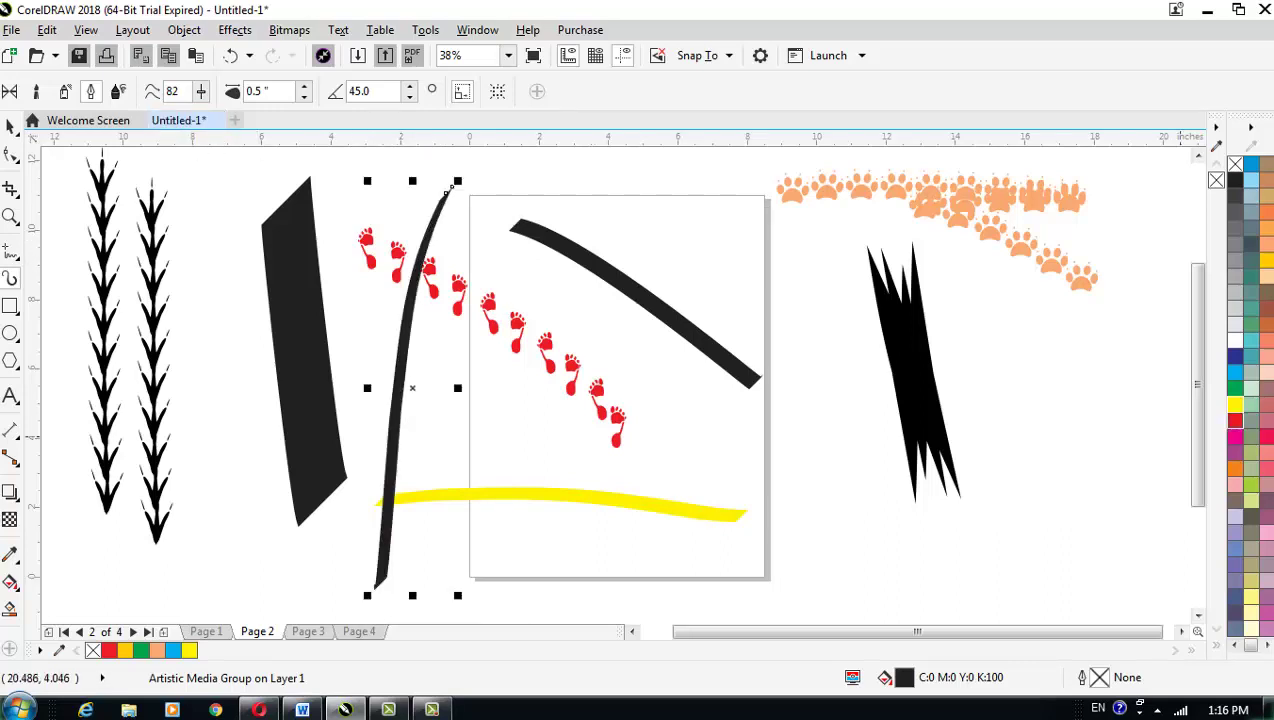
pyautogui.click(1236, 420)
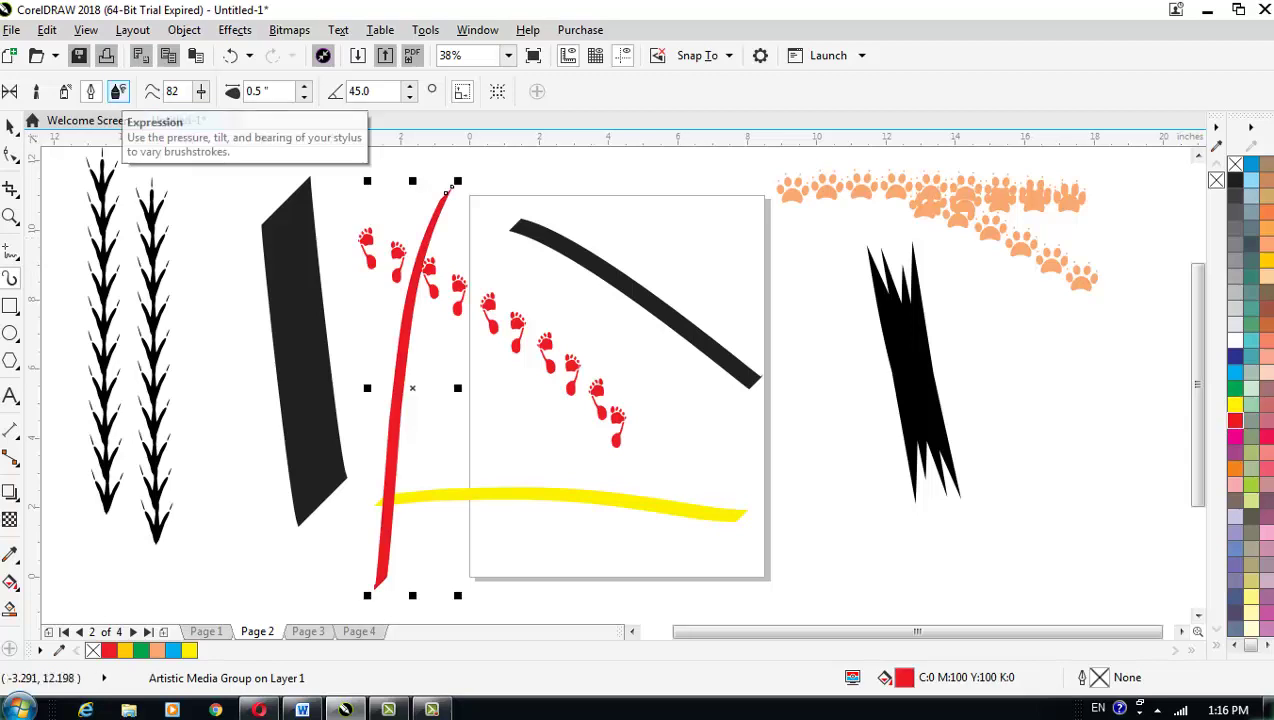
pyautogui.press('Escape')
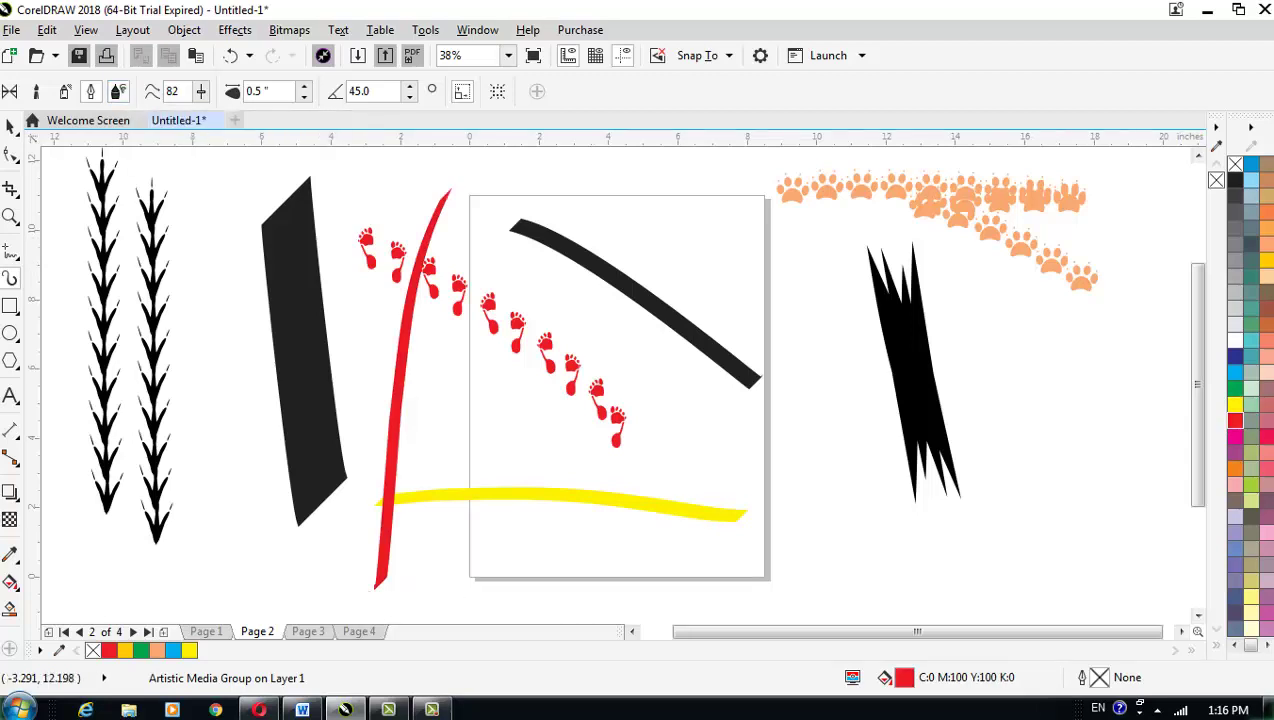
# - Draw two rounded black expression strokes, one crossing the diagonal and one along the page bottom
pyautogui.moveTo(678, 230); pyautogui.dragTo(620, 505)
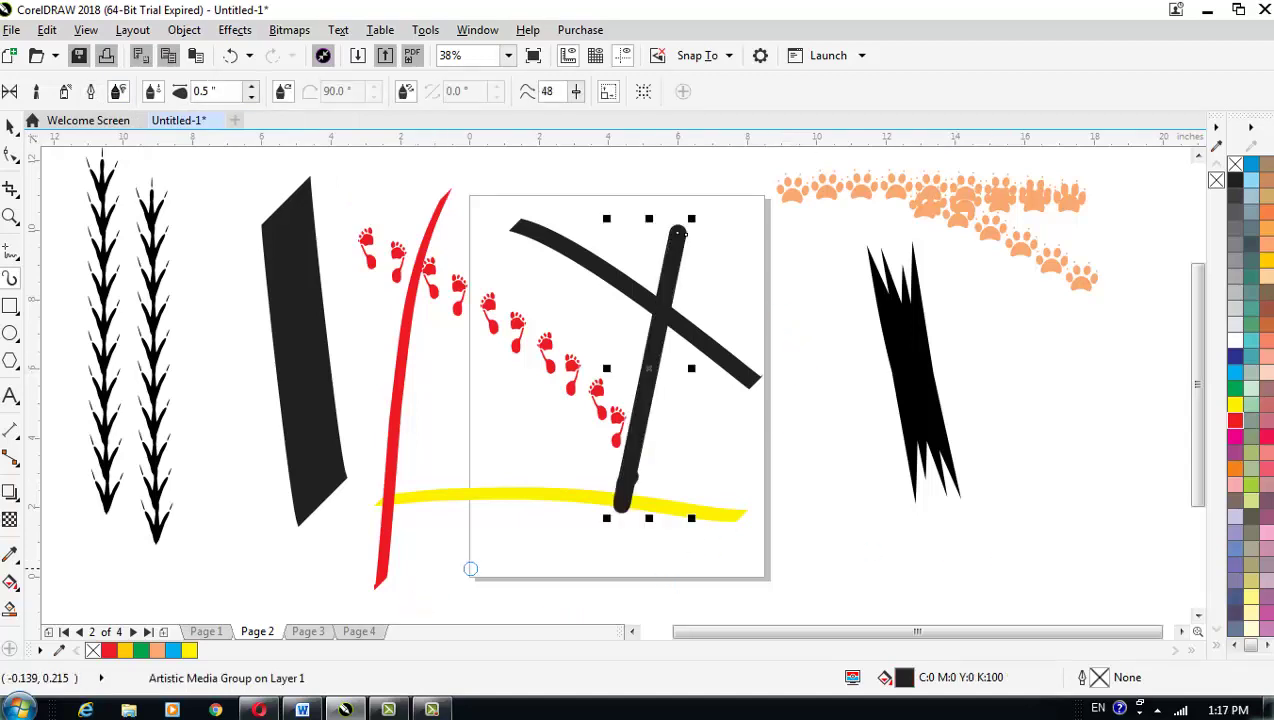
pyautogui.moveTo(467, 569); pyautogui.dragTo(943, 601)
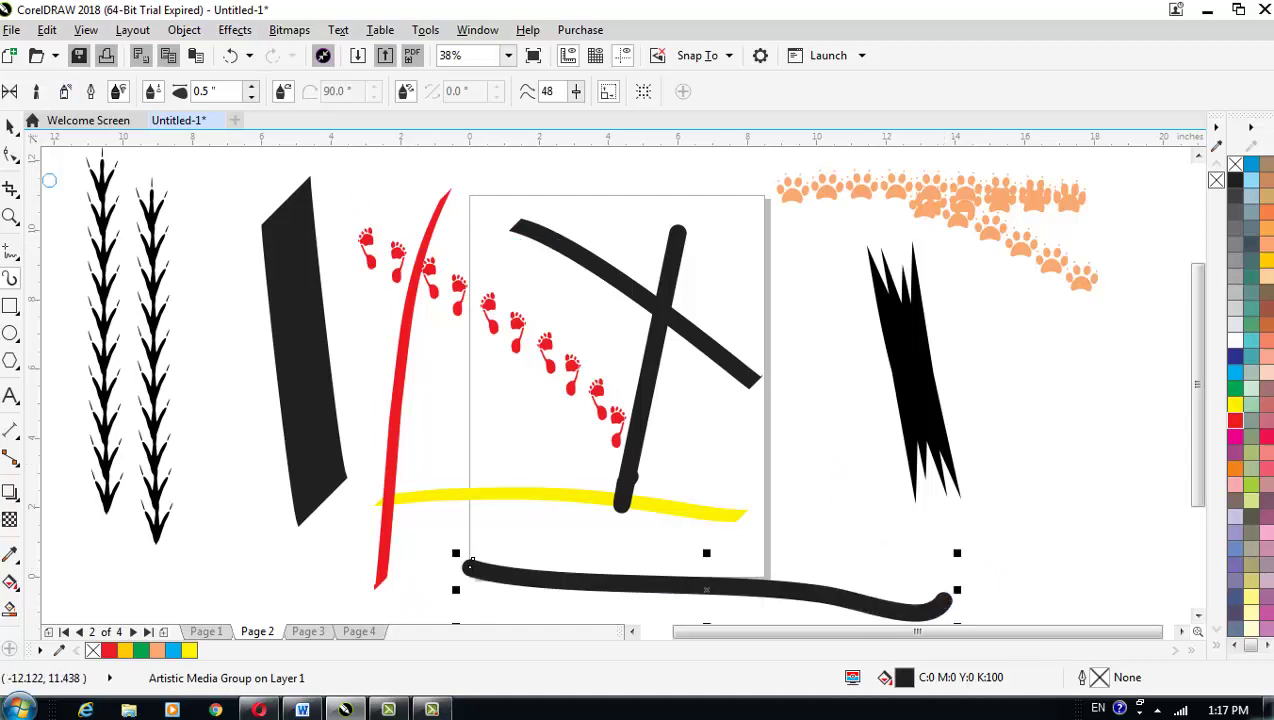
pyautogui.press('Escape')
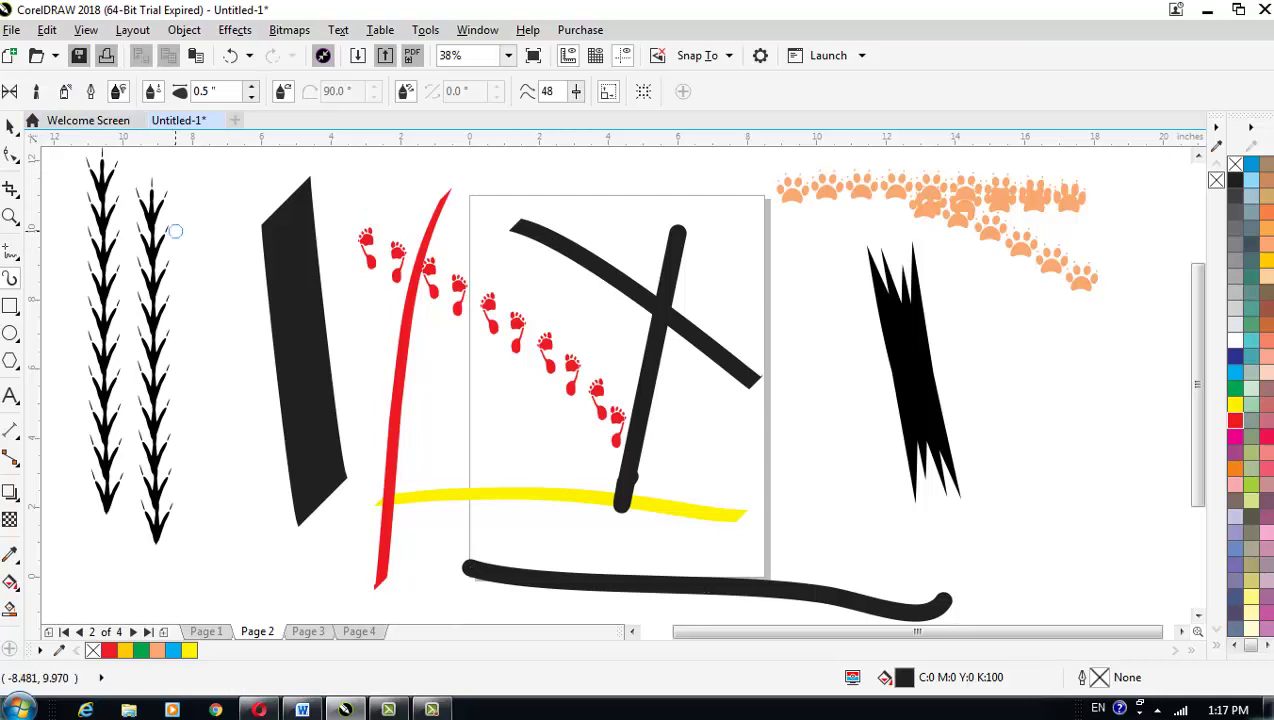